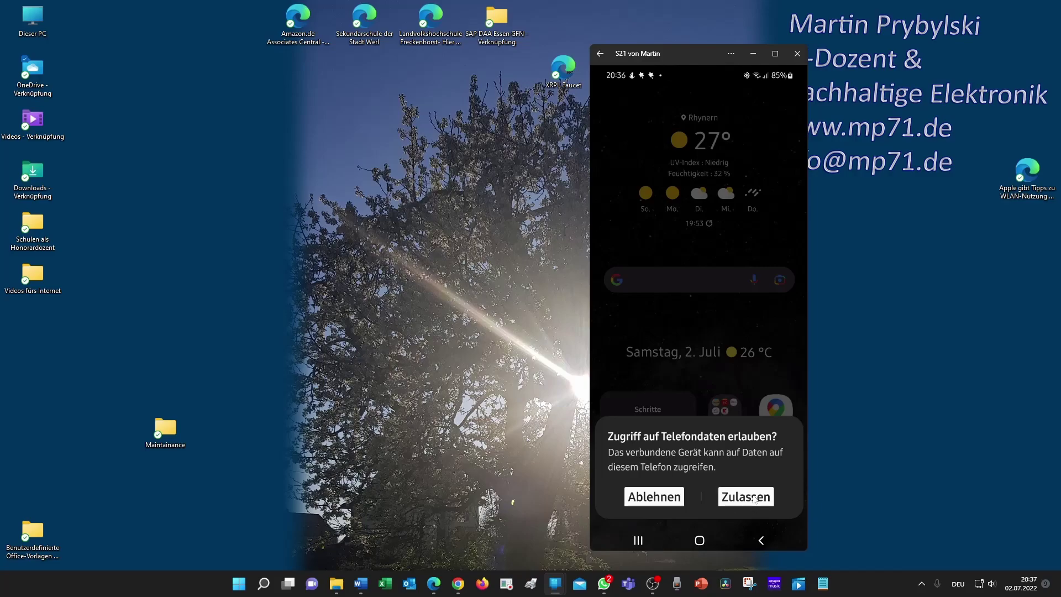
# Allow the computer to access the phone's data and show the Bilder folder in a File Explorer window.
pyautogui.click(753, 500)
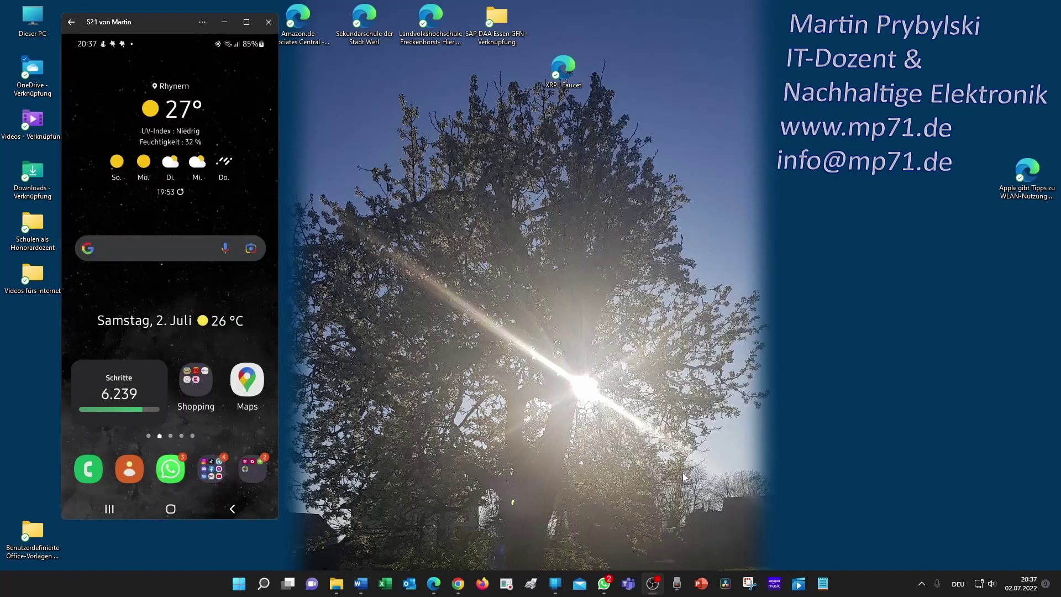
pyautogui.moveTo(337, 589)
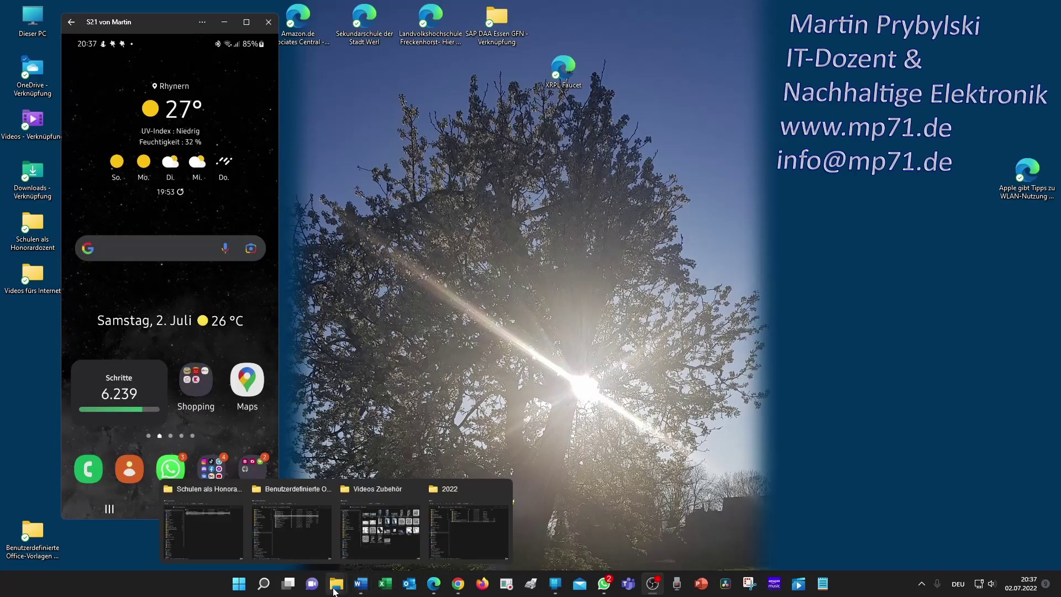
pyautogui.click(232, 528)
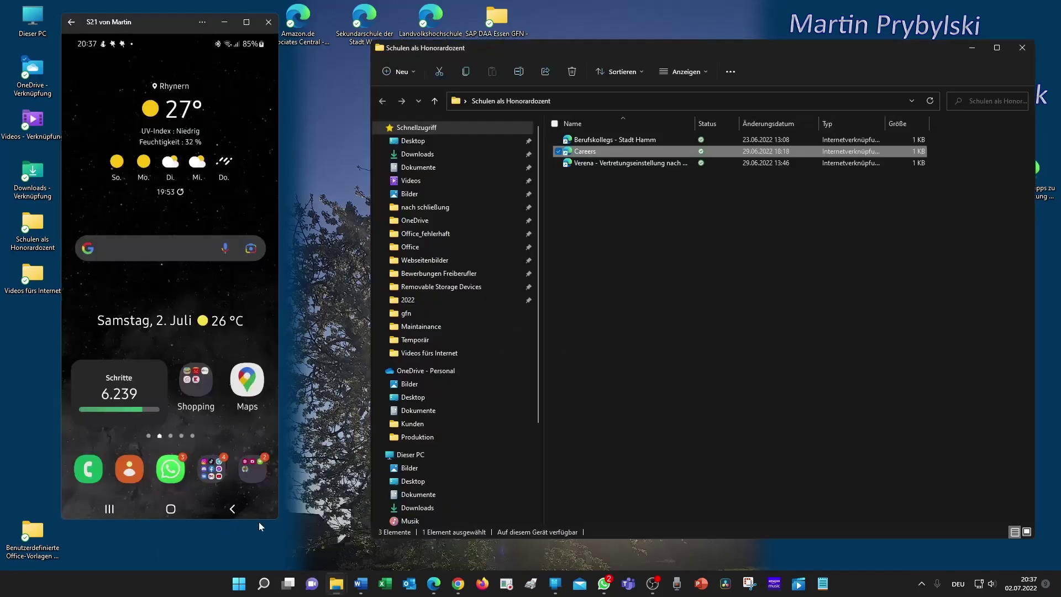
pyautogui.click(411, 141)
pyautogui.click(393, 194)
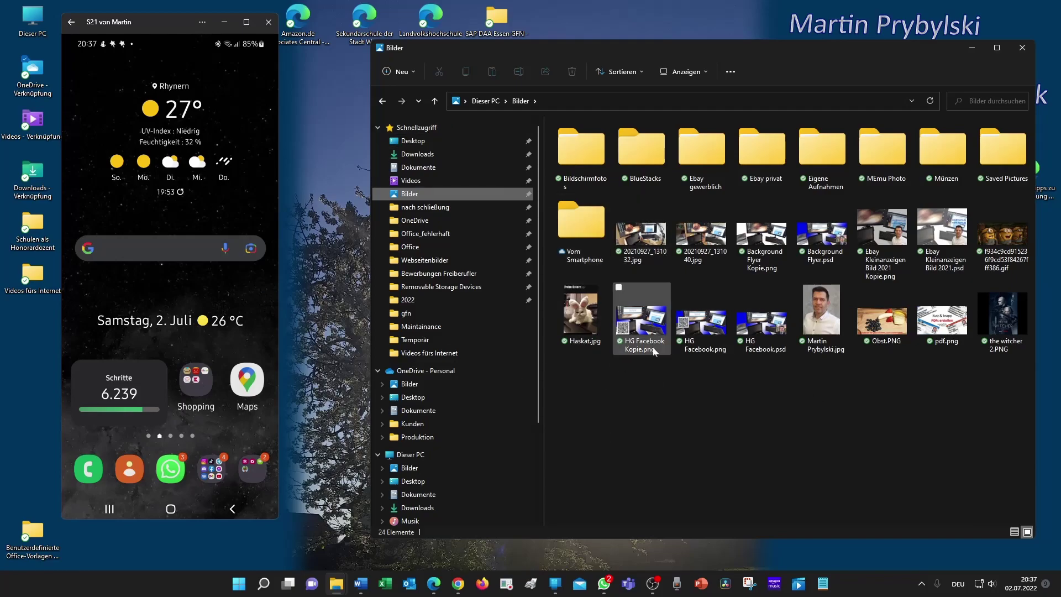
# Narrow the Bilder window and place a second File Explorer window beside it.
pyautogui.moveTo(370, 368); pyautogui.dragTo(552, 368)
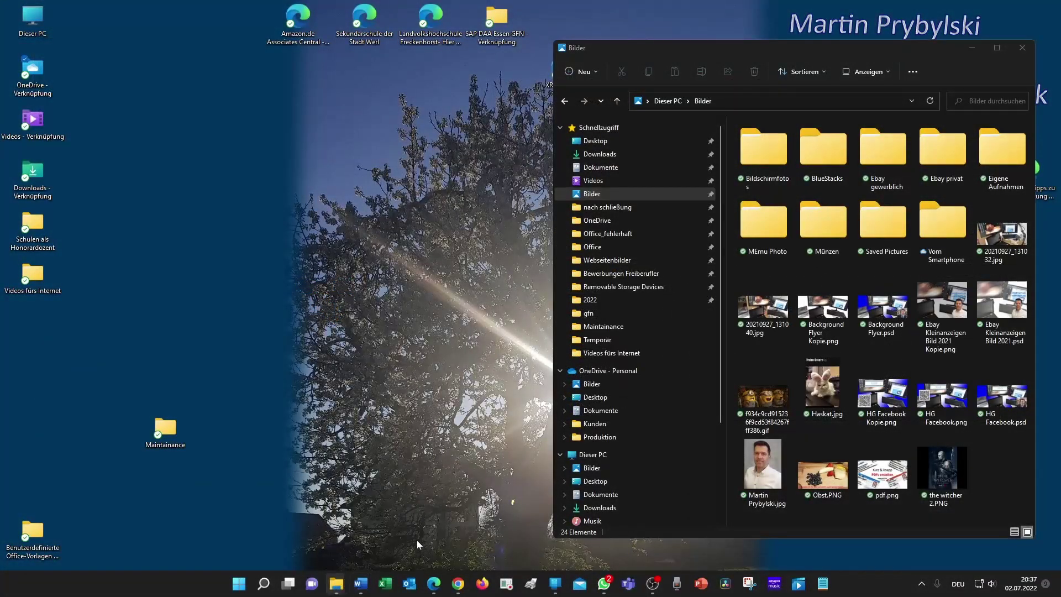
pyautogui.press('super+e')
pyautogui.moveTo(702, 48); pyautogui.dragTo(204, 48)
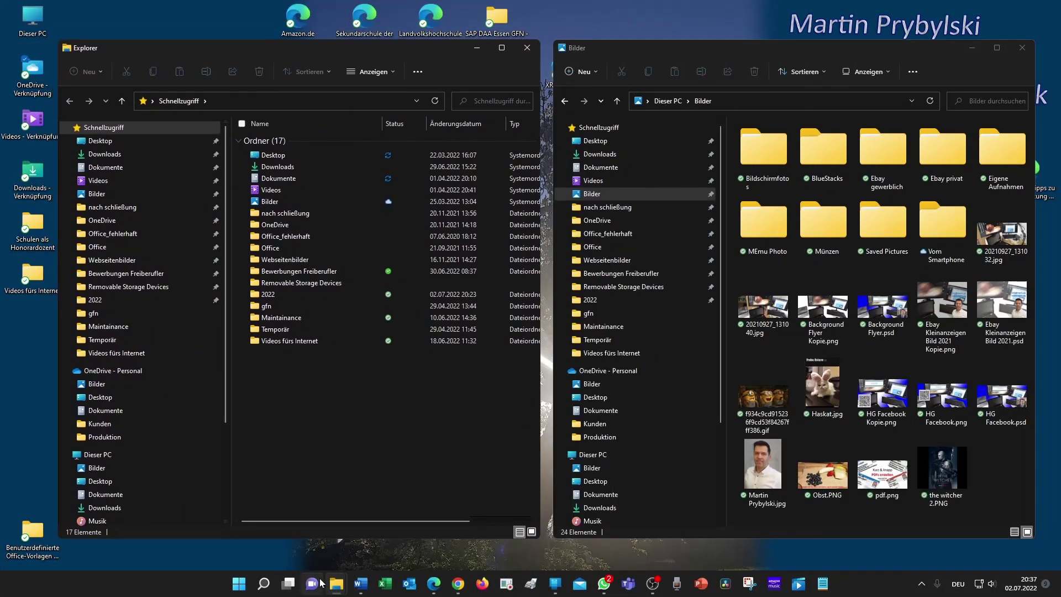
# Close the 2022, Videos Zubehör and Benutzerdefinierte Office-Vorlagen windows, and align the new Explorer window beside the Bilder window.
pyautogui.moveTo(335, 587)
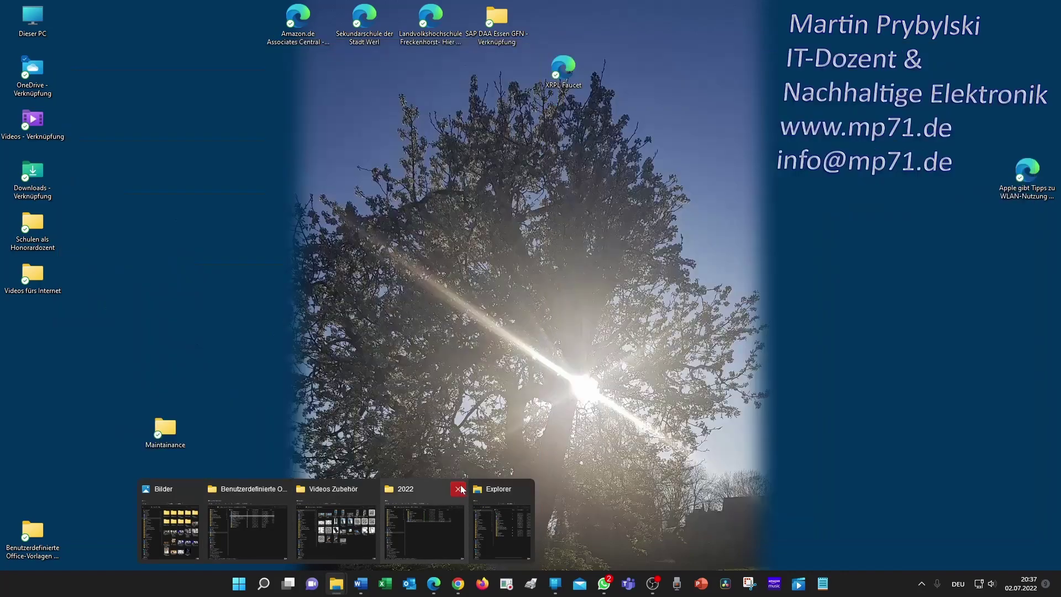
pyautogui.click(459, 489)
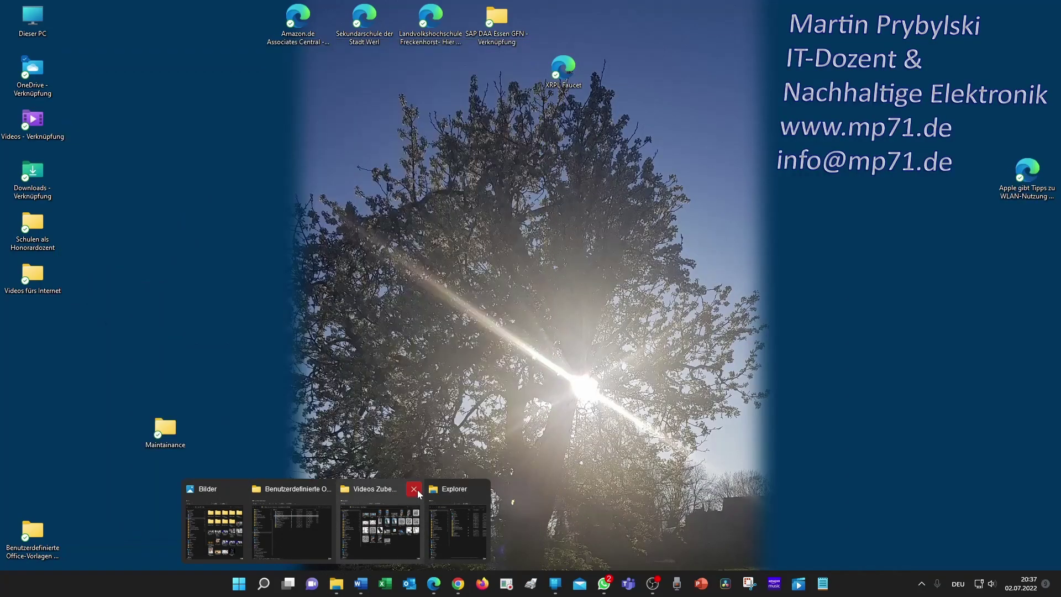
pyautogui.click(415, 489)
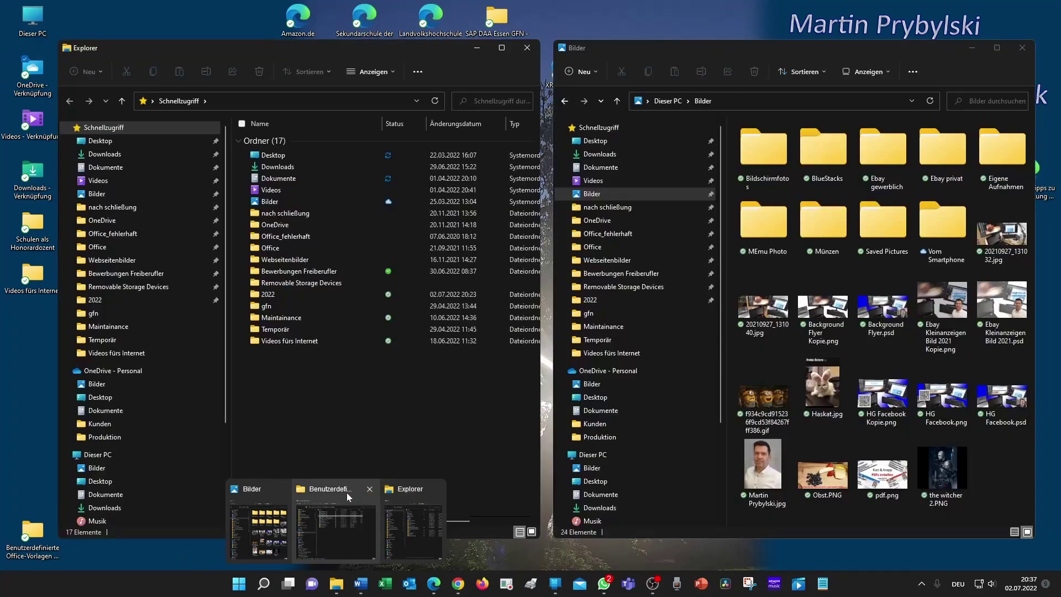
pyautogui.click(370, 488)
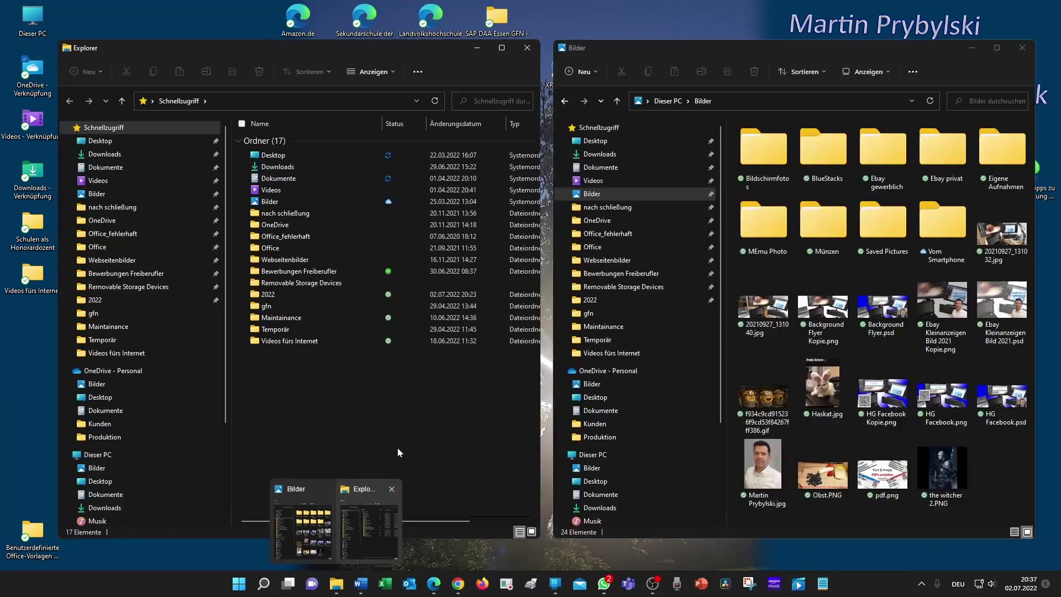
pyautogui.moveTo(373, 48)
pyautogui.mouseDown()
pyautogui.moveTo(541, 52)
pyautogui.moveTo(385, 49)
pyautogui.mouseUp()
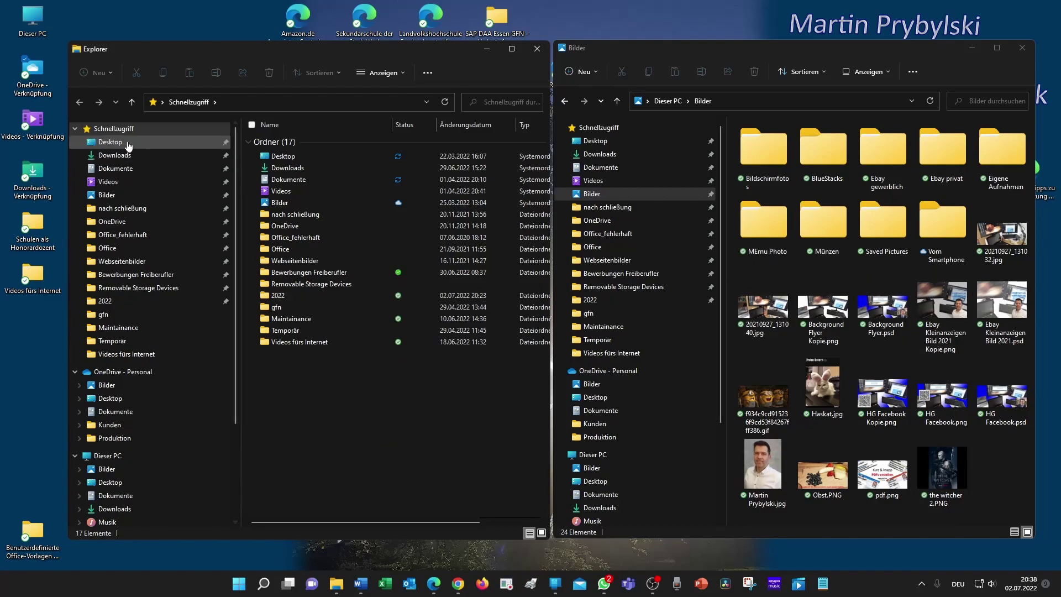
# Open the S21 phone's Interner Speicher from Dieser PC in the second Explorer window.
pyautogui.scroll(-1, 126, 411)
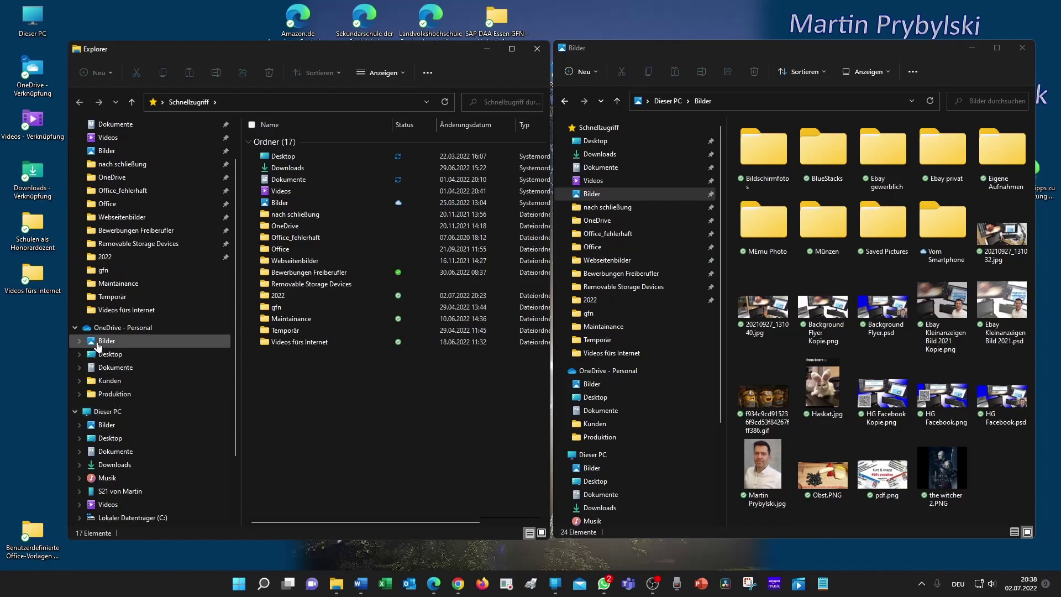
pyautogui.scroll(-1, 105, 333)
pyautogui.click(112, 399)
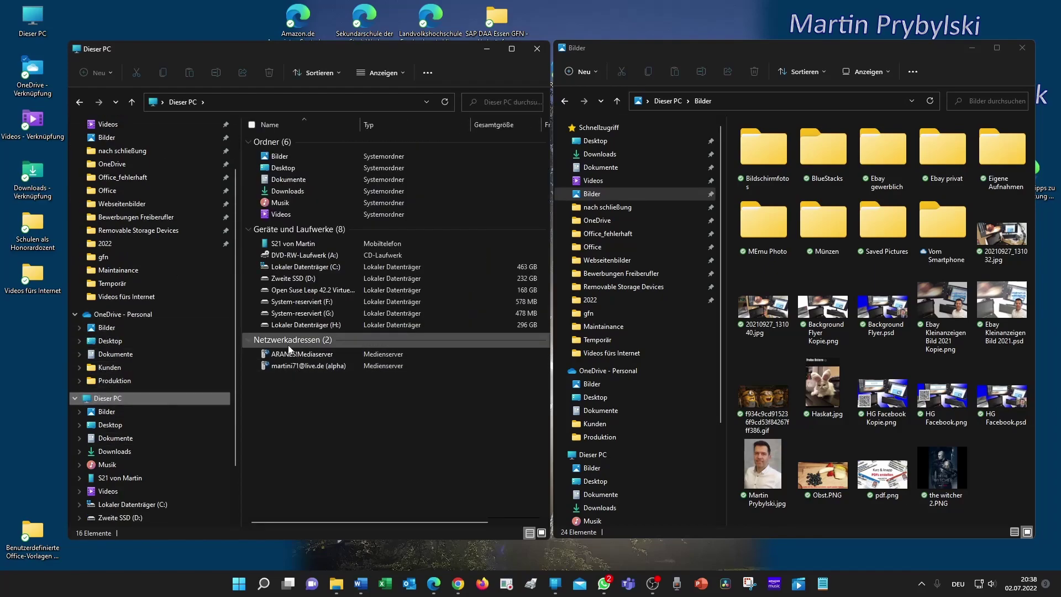
pyautogui.doubleClick(305, 246)
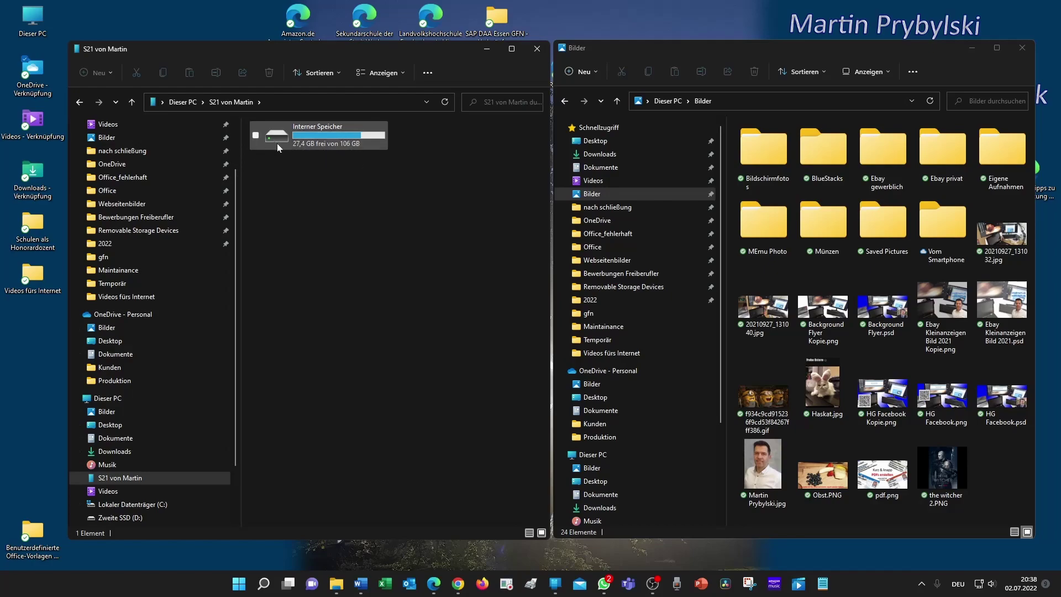
pyautogui.moveTo(301, 138)
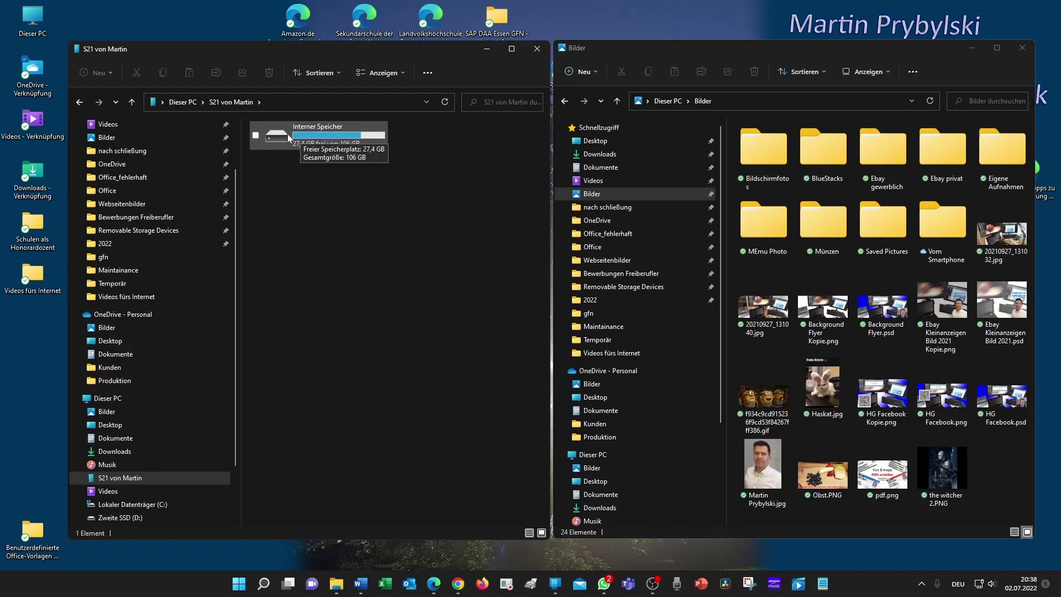
pyautogui.doubleClick(287, 135)
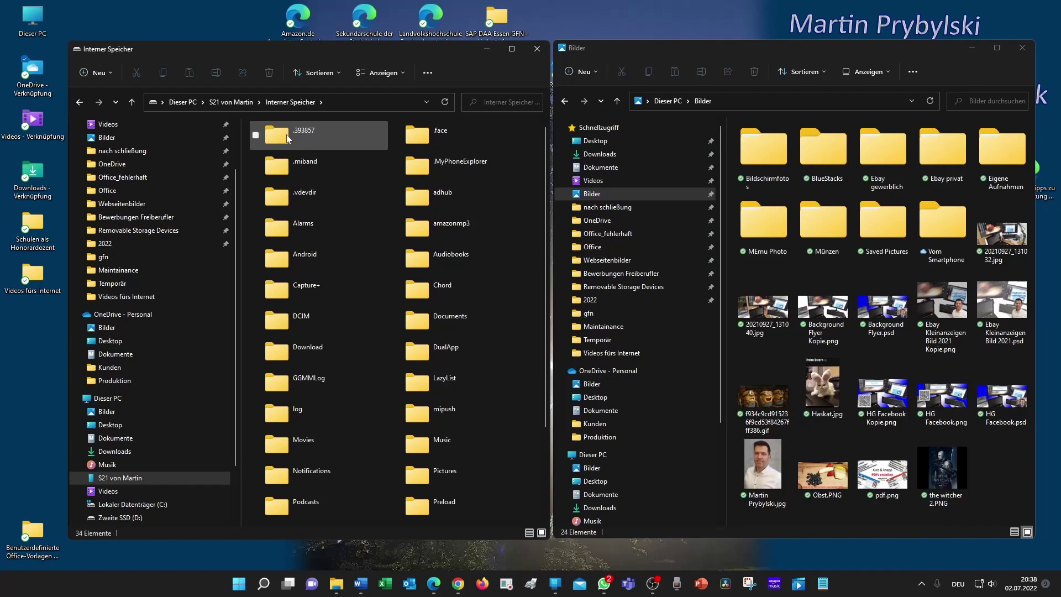
# Return to the phone's root level, reopen Interner Speicher and go into the DCIM > Camera folder.
pyautogui.click(237, 103)
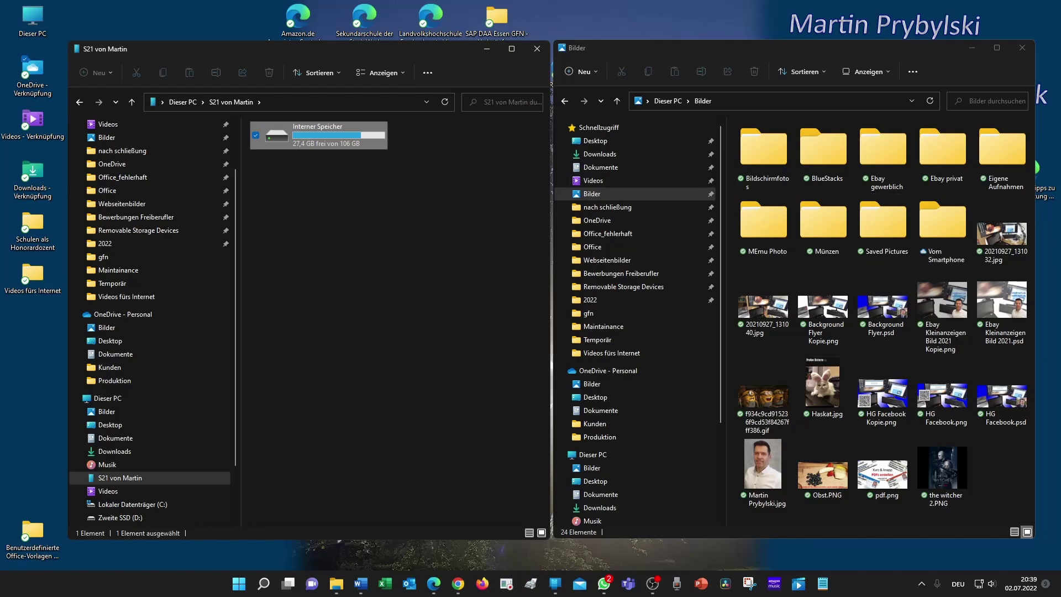
pyautogui.doubleClick(284, 135)
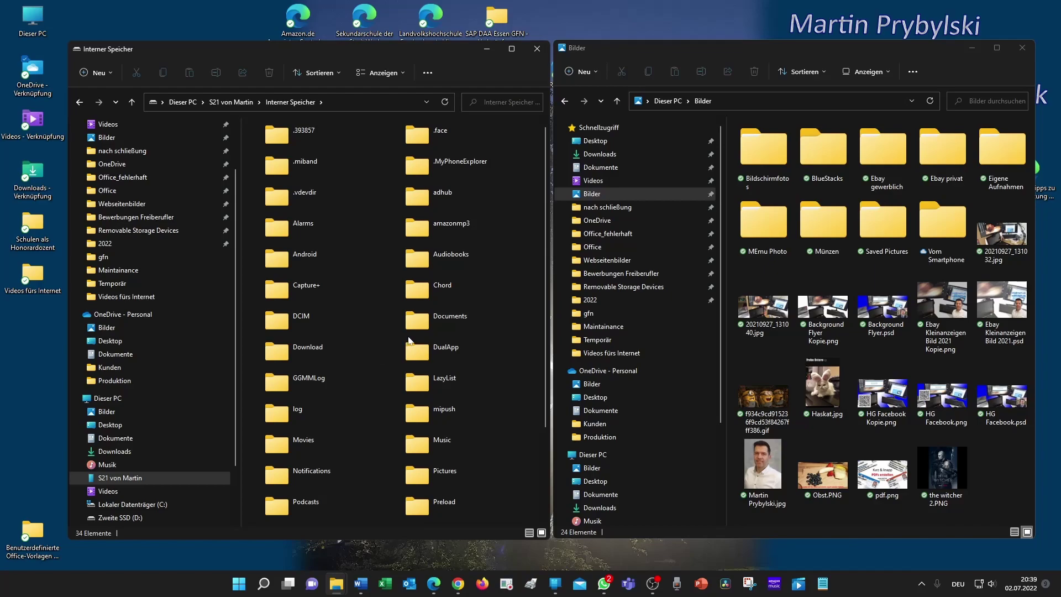
pyautogui.doubleClick(280, 327)
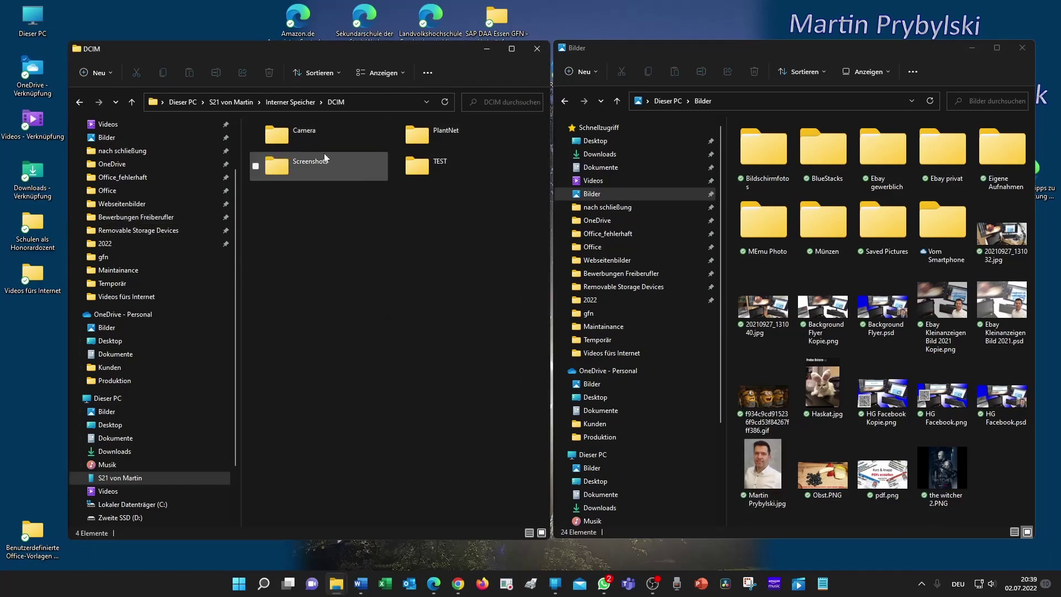
pyautogui.click(275, 139)
pyautogui.doubleClick(275, 139)
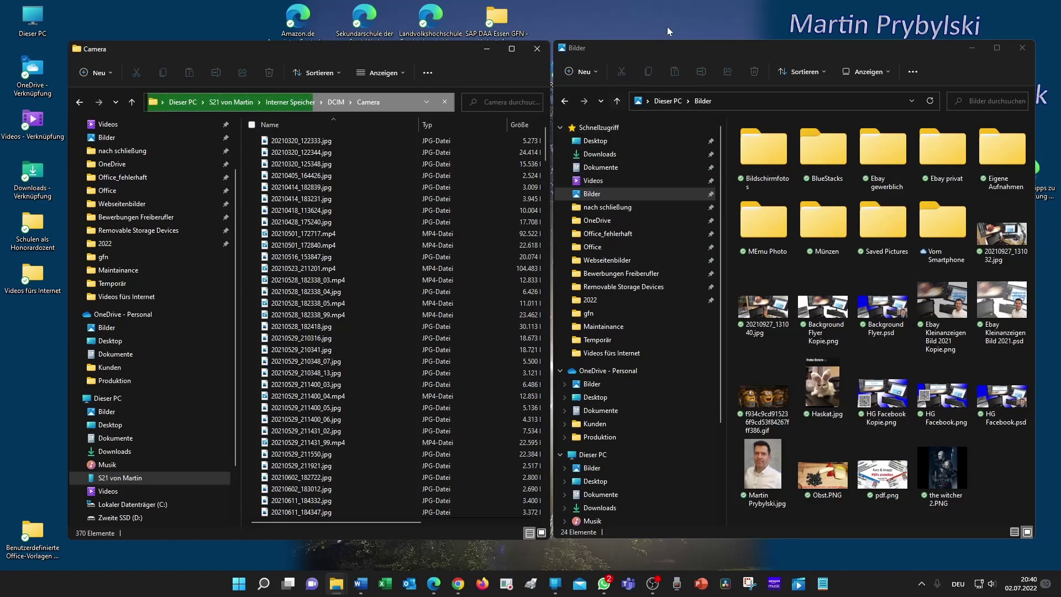
pyautogui.click(678, 52)
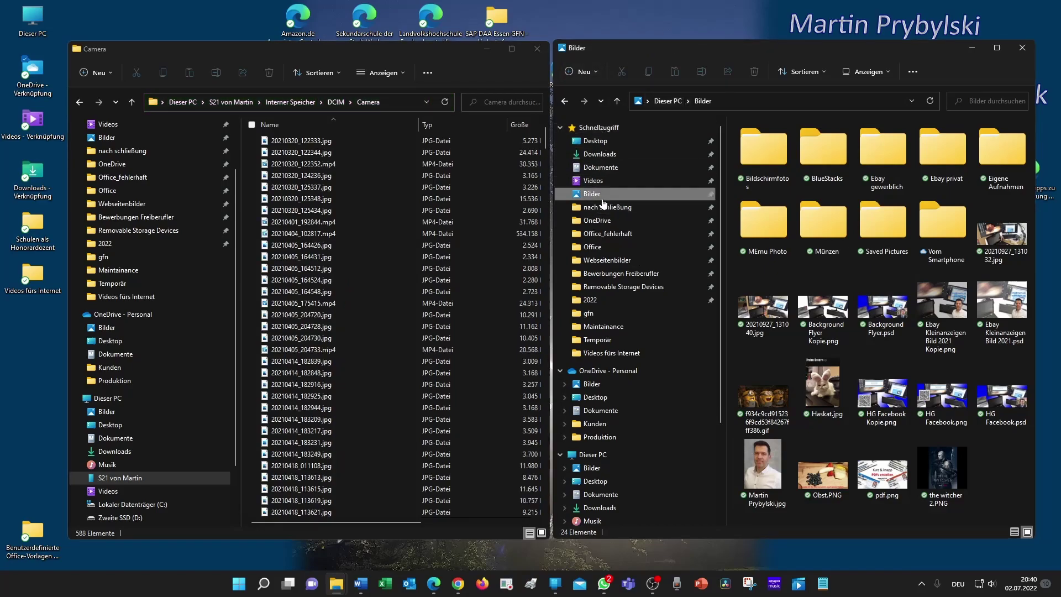
pyautogui.rightClick(1000, 477)
pyautogui.click(1014, 458)
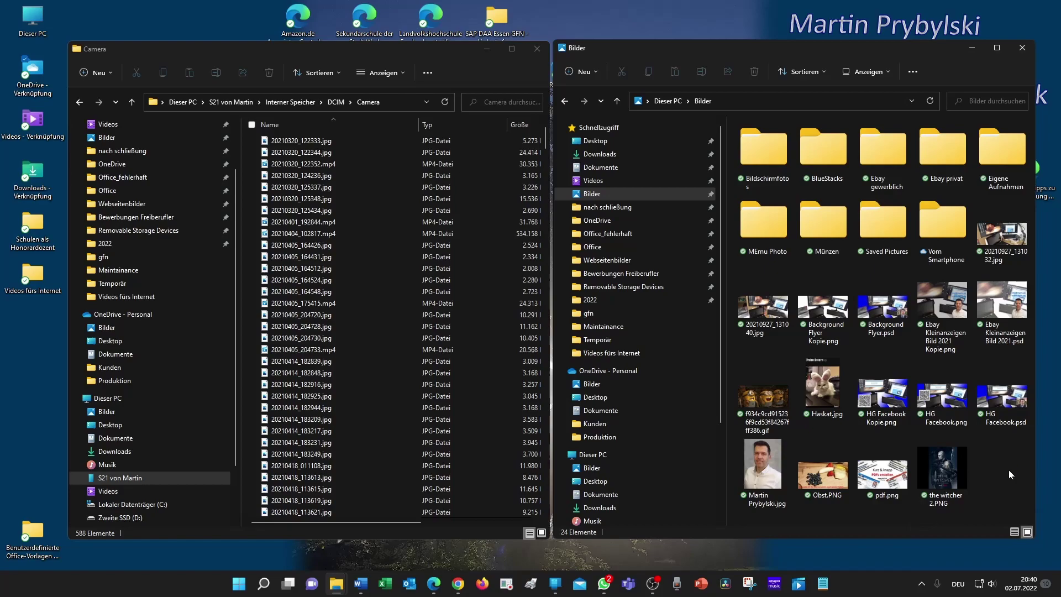
pyautogui.rightClick(1009, 470)
pyautogui.moveTo(916, 486)
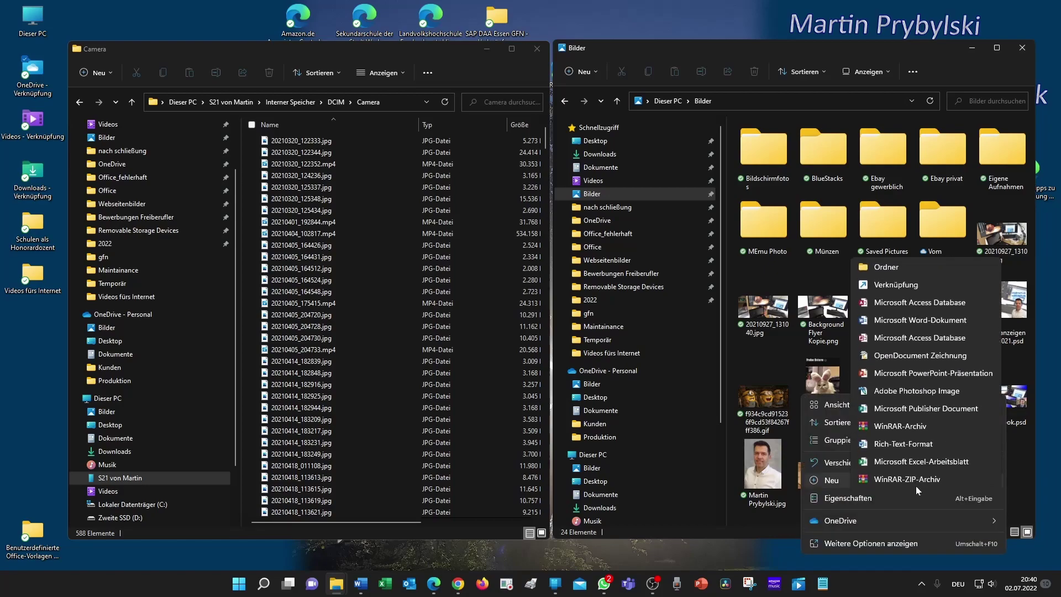
pyautogui.click(1026, 459)
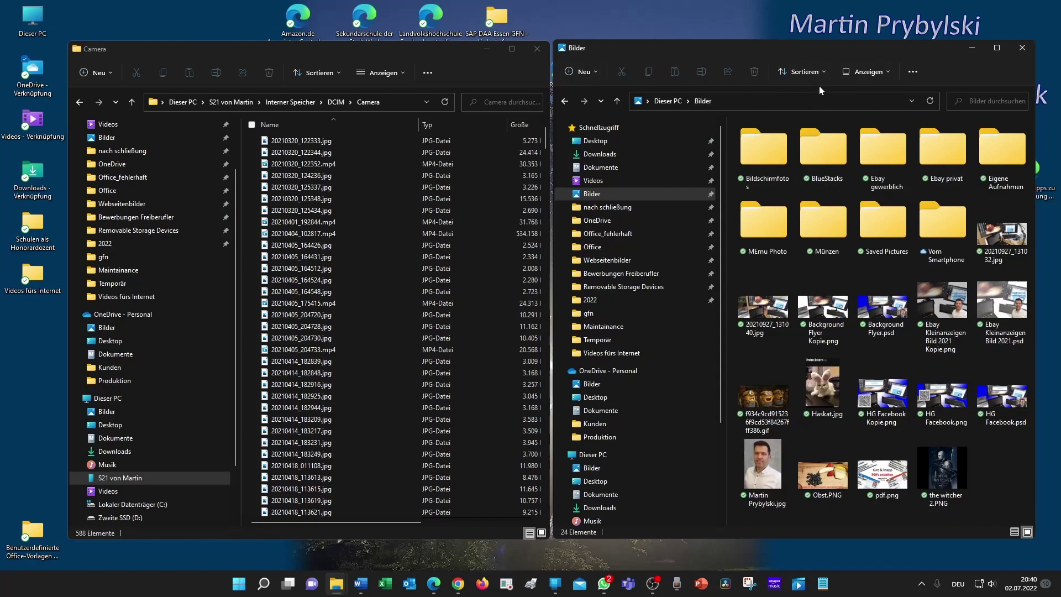
# Create a new folder named Urlaub NL 2022 in the Bilder folder.
pyautogui.click(589, 74)
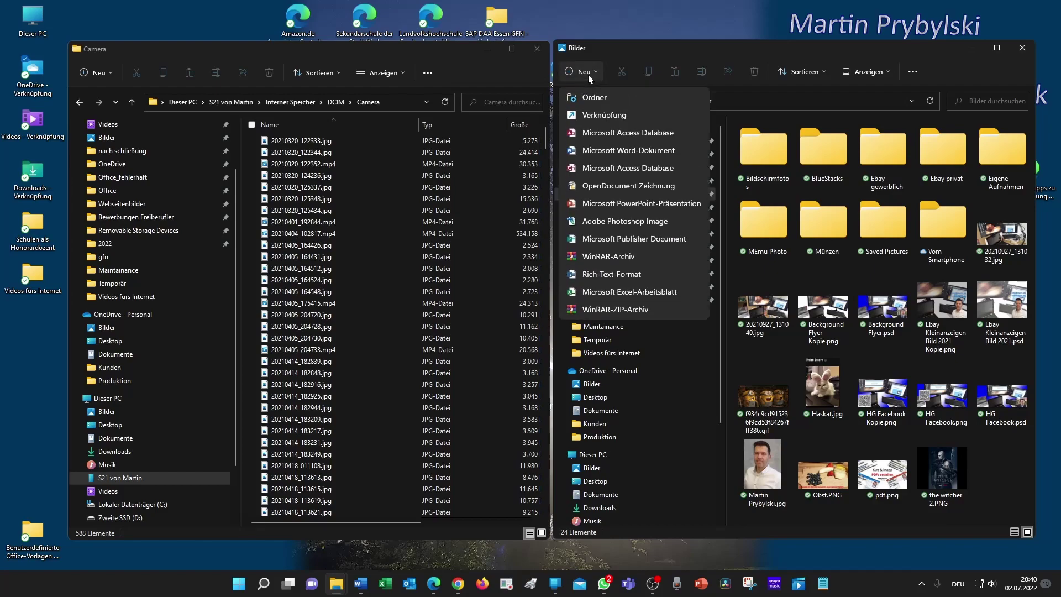
pyautogui.click(595, 98)
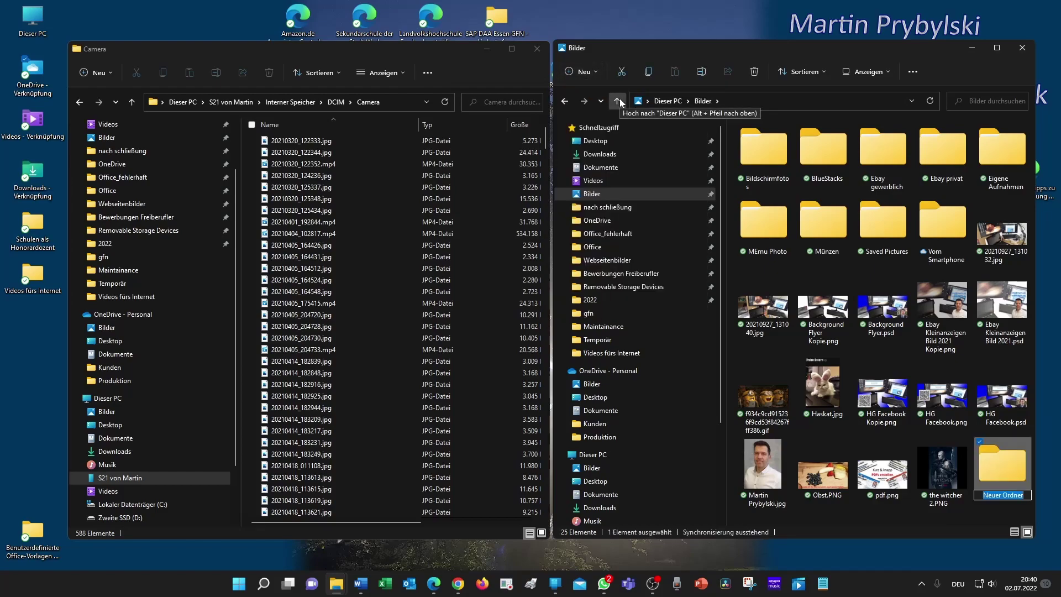
pyautogui.write('Ur')
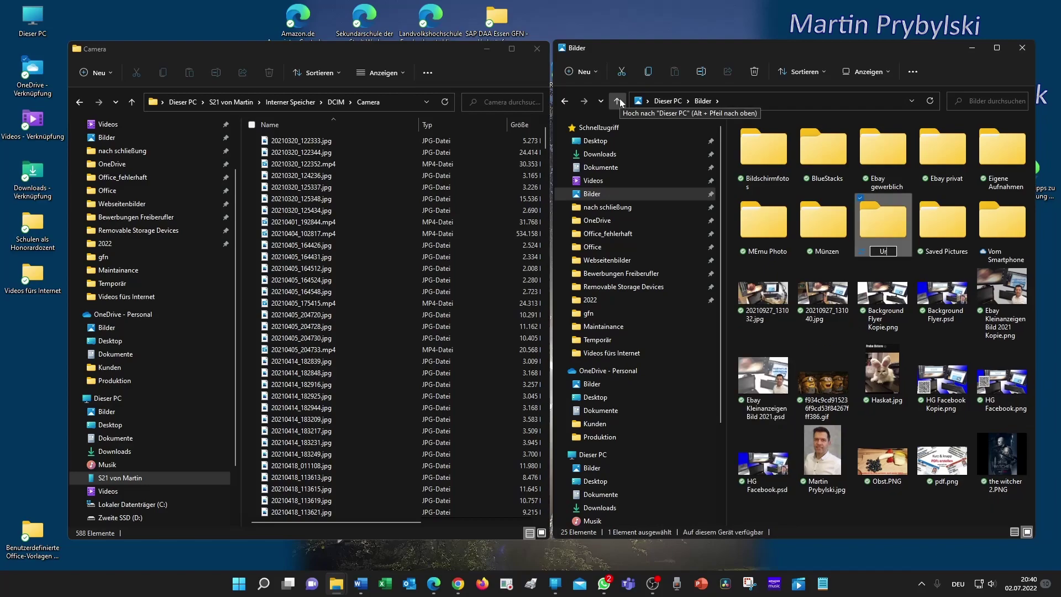
pyautogui.write('laub NL 2022')
pyautogui.press('Return')
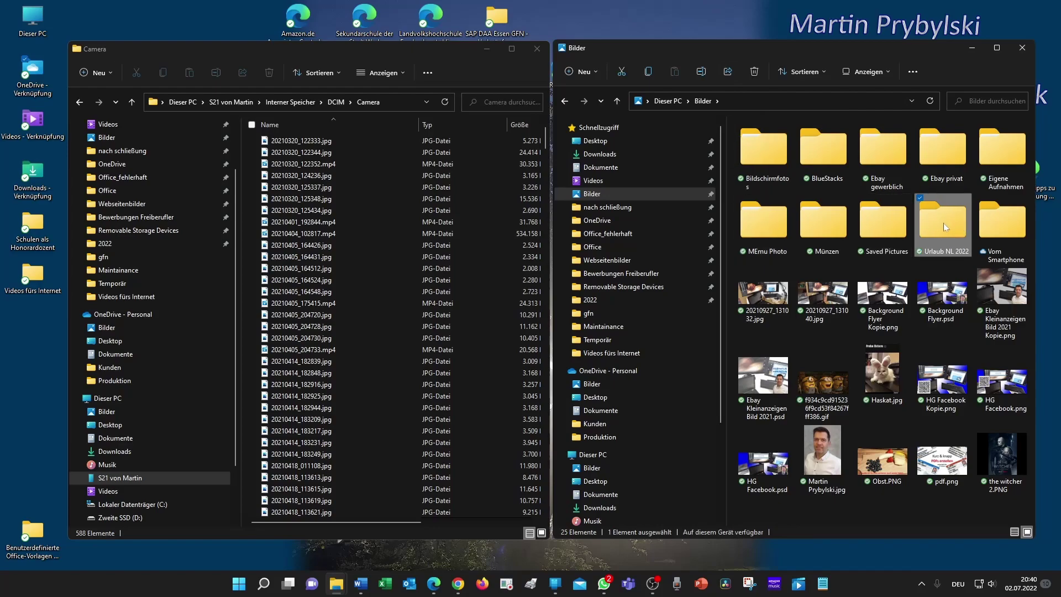
# Open the Urlaub NL 2022 folder and copy 20210320_122333.jpg into it from the phone's Camera folder.
pyautogui.doubleClick(940, 225)
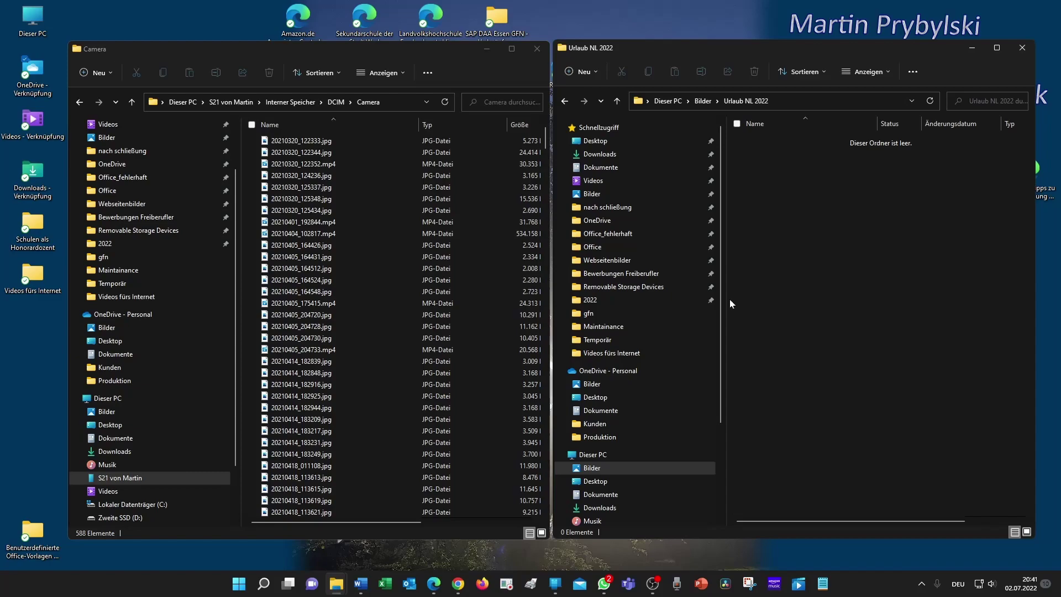
pyautogui.click(297, 145)
pyautogui.moveTo(297, 146); pyautogui.dragTo(826, 213)
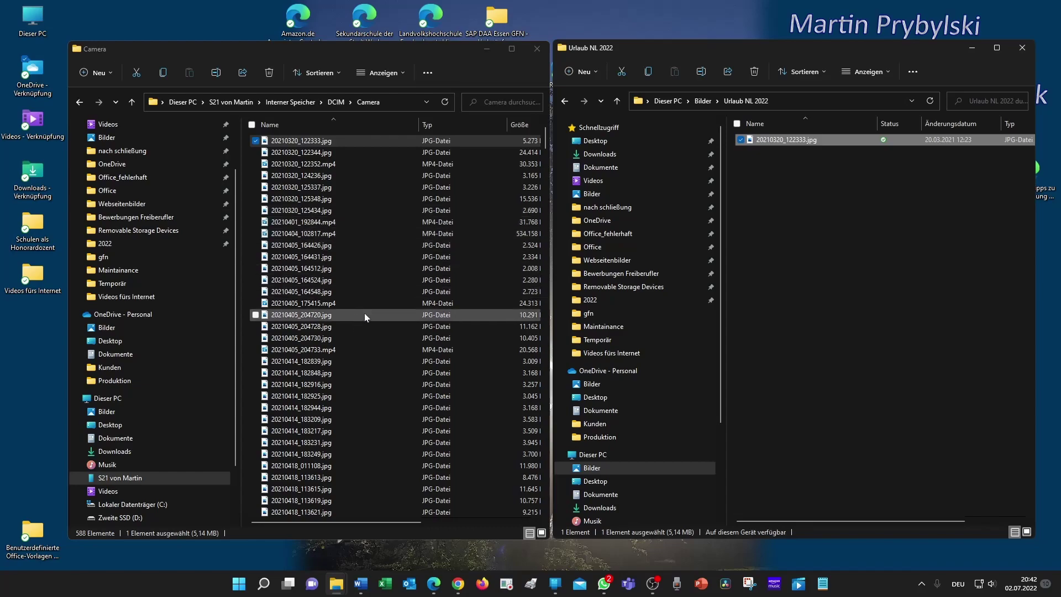
# Copy 20210320_122344.jpg from the phone's Camera folder into Urlaub NL 2022, and move that copy to the Dokumente folder.
pyautogui.click(313, 152)
pyautogui.moveTo(312, 154); pyautogui.dragTo(870, 236)
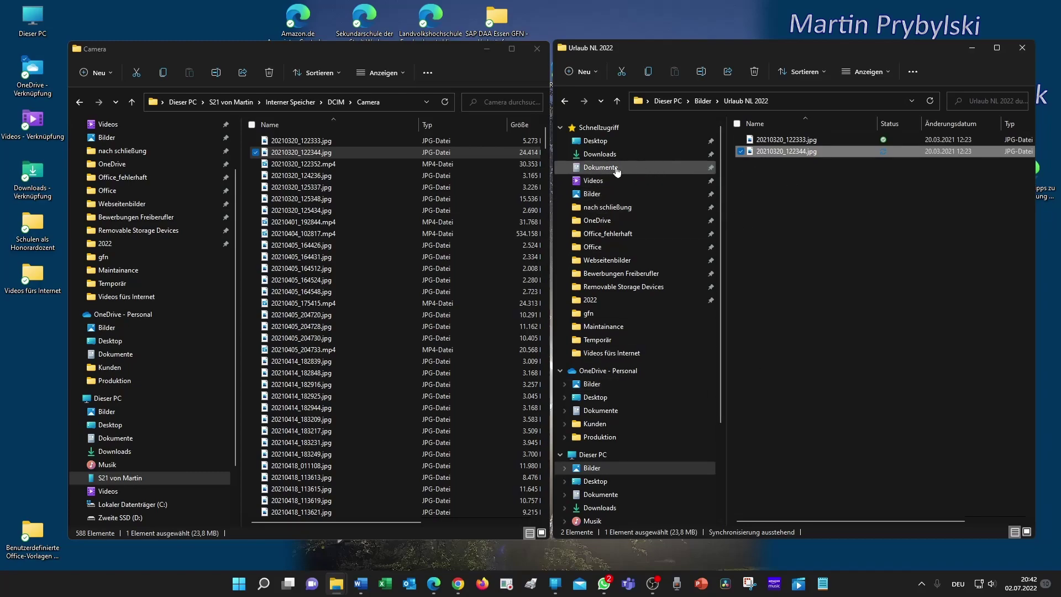
pyautogui.moveTo(754, 152)
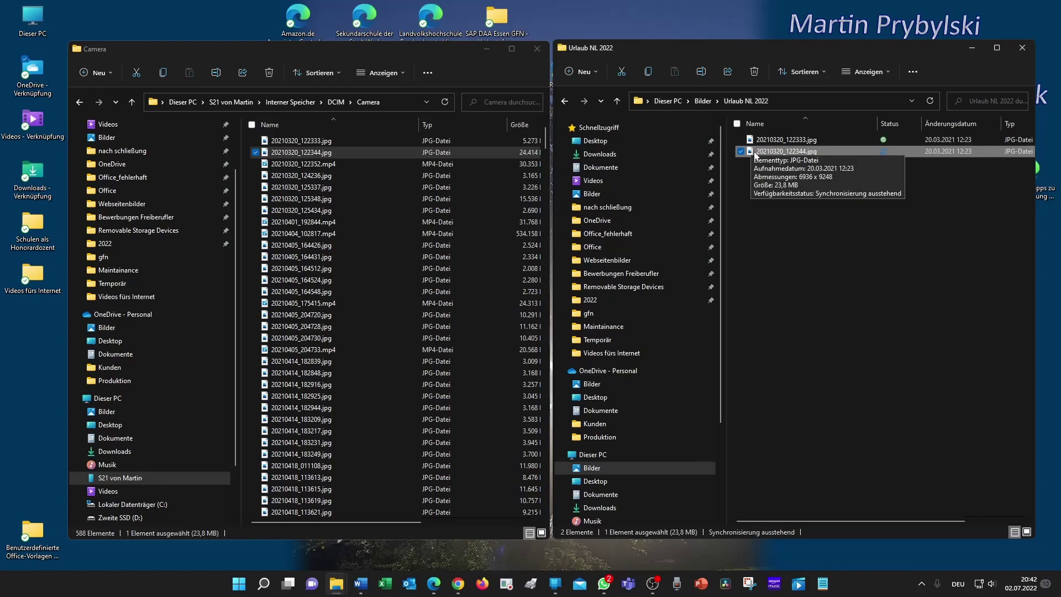
pyautogui.moveTo(754, 153); pyautogui.dragTo(609, 167)
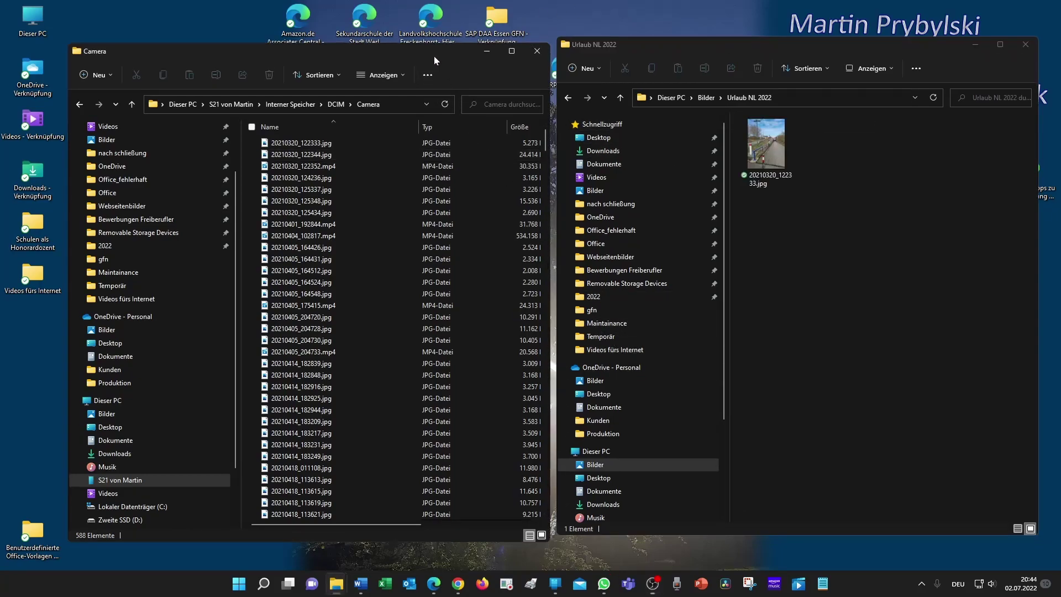
# Align the Camera window with the other one and copy 20210320_125434.jpg from the phone into Urlaub NL 2022.
pyautogui.moveTo(434, 58); pyautogui.dragTo(432, 50)
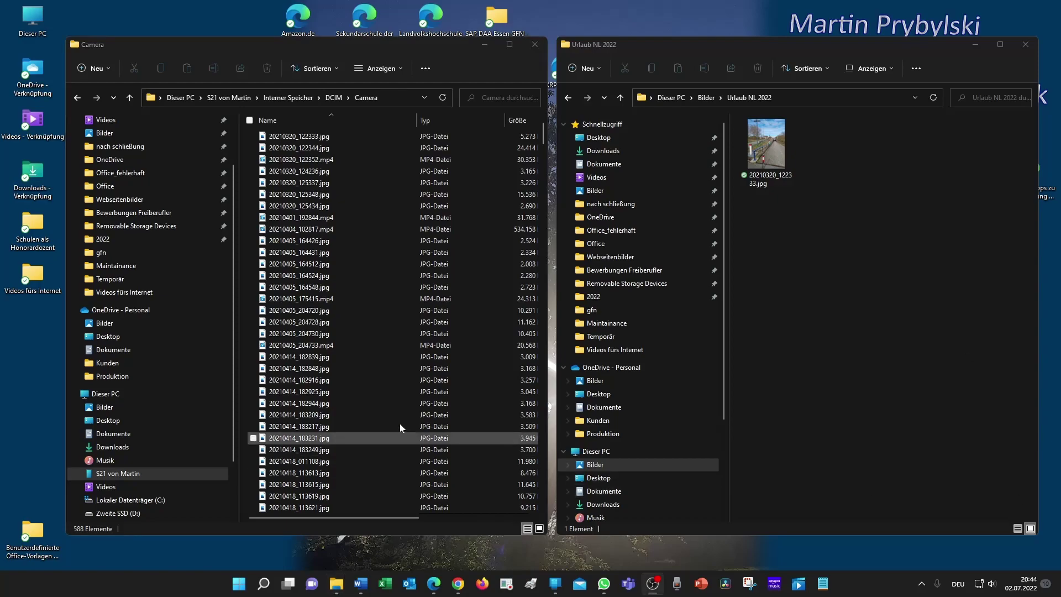
pyautogui.click(279, 210)
pyautogui.moveTo(279, 211); pyautogui.dragTo(833, 226)
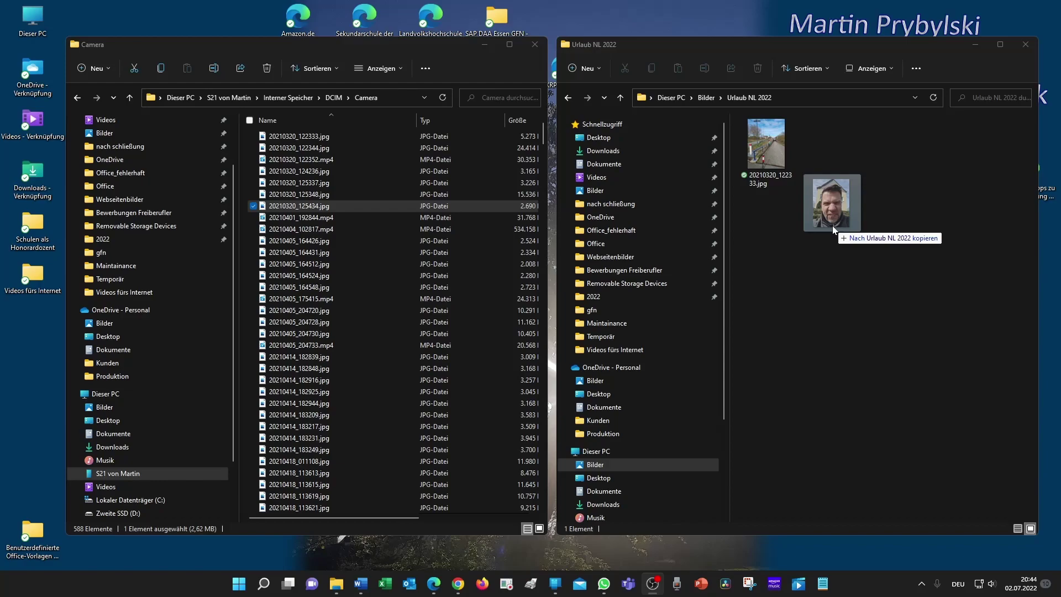
# Drop the phone's 20210320_125434.jpg into the free area of the Urlaub NL 2022 folder as a copy.
pyautogui.moveTo(833, 225); pyautogui.dragTo(893, 236)
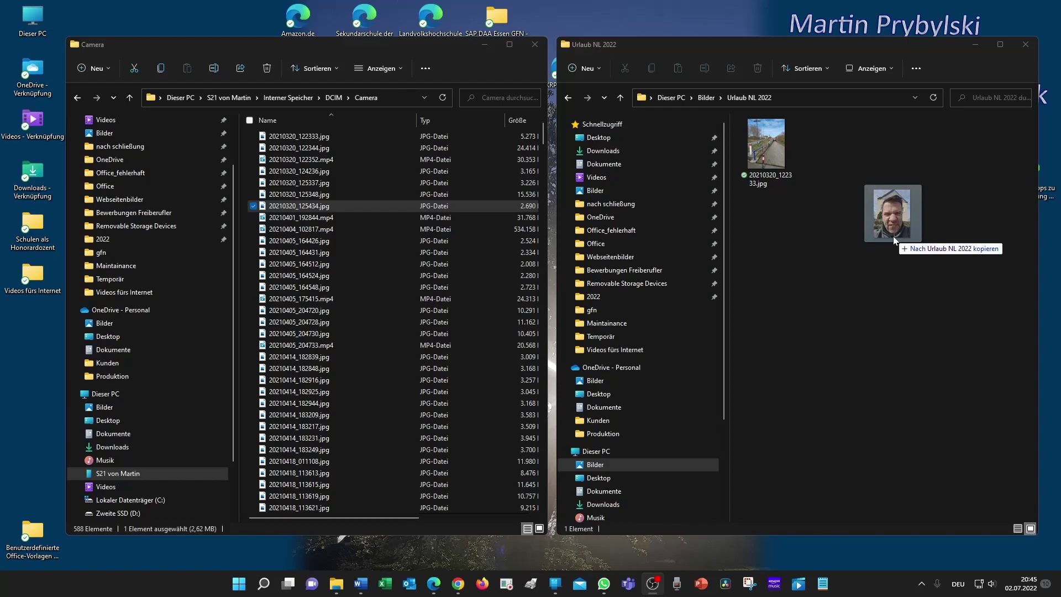
pyautogui.moveTo(893, 237); pyautogui.dragTo(893, 236)
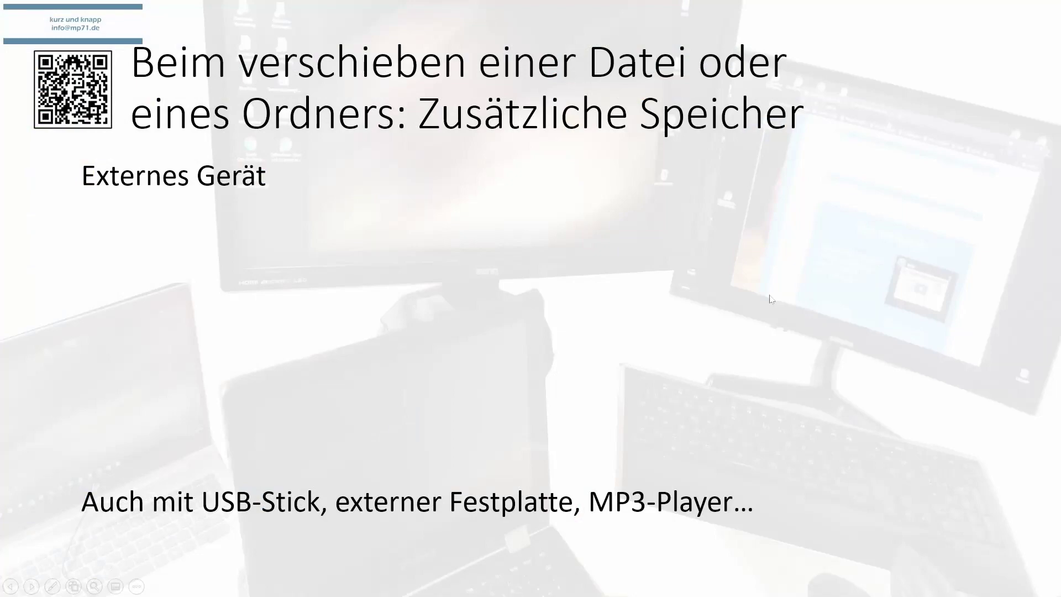
pyautogui.click(229, 253)
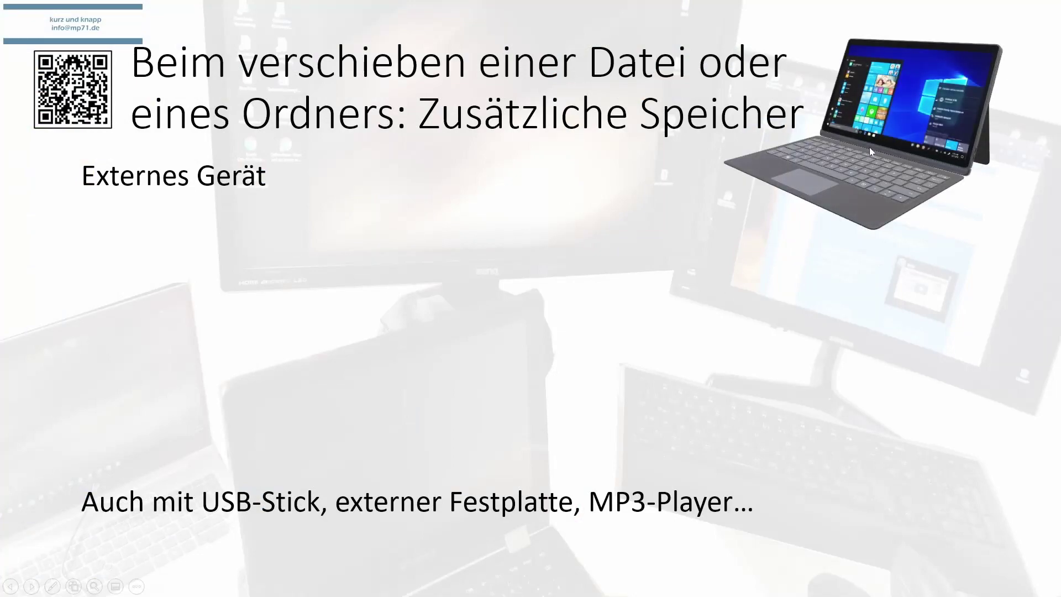
pyautogui.click(545, 220)
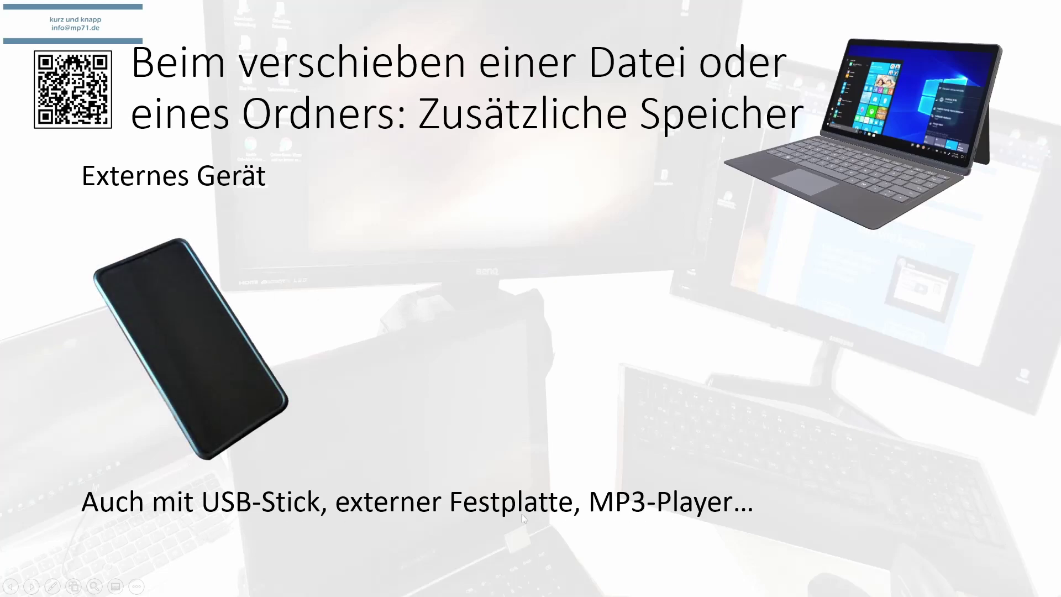
pyautogui.click(601, 368)
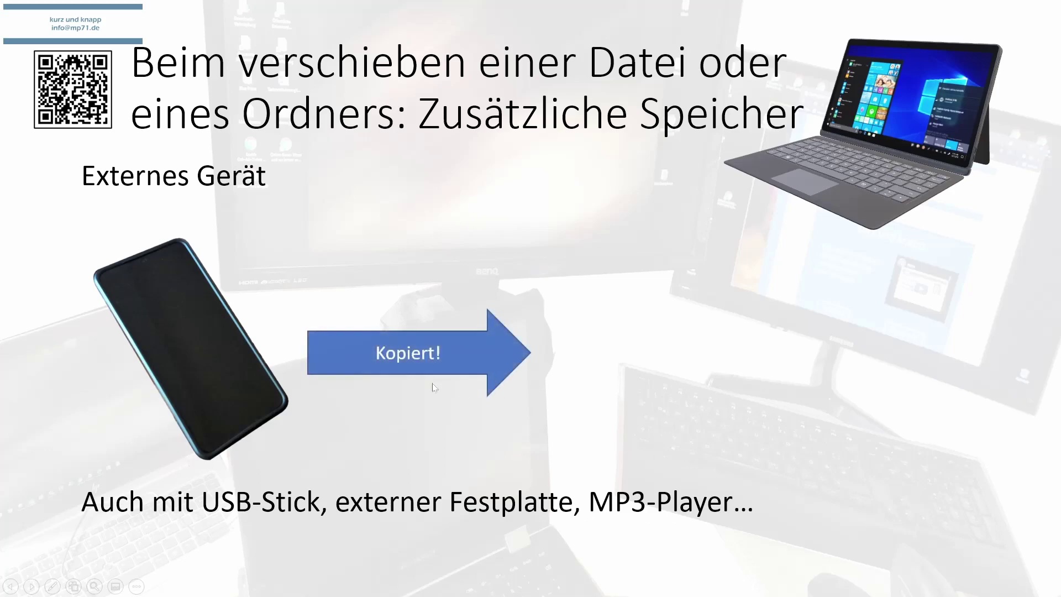
pyautogui.click(466, 360)
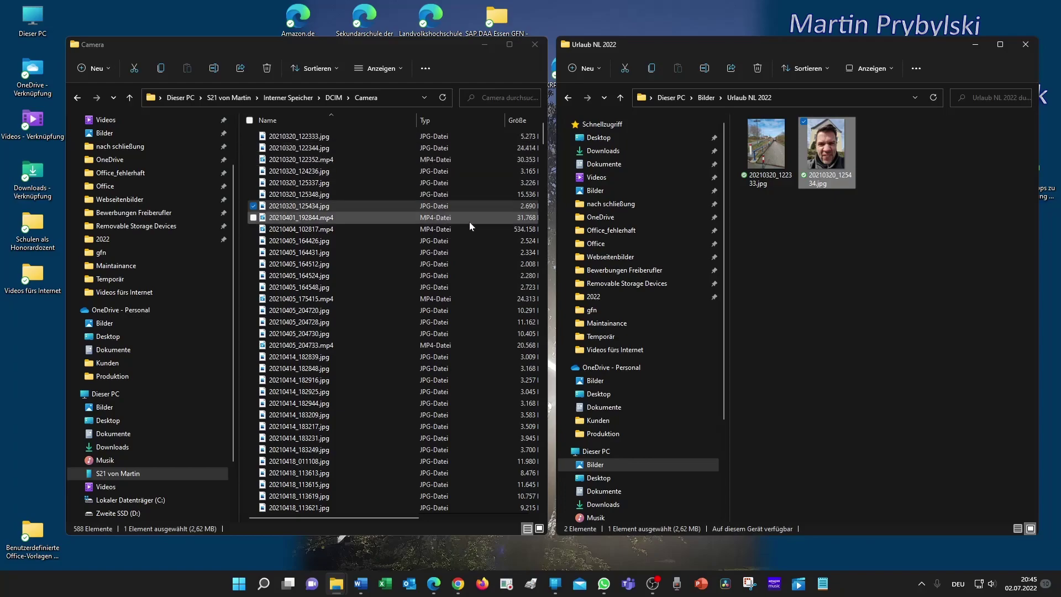
# Select all files in the phone's Camera folder, and reduce the selection to 20210320_122352.mp4.
pyautogui.moveTo(545, 136)
pyautogui.mouseDown()
pyautogui.moveTo(570, 371)
pyautogui.moveTo(578, 234)
pyautogui.moveTo(559, 502)
pyautogui.moveTo(550, 129)
pyautogui.mouseUp()
pyautogui.click(295, 264)
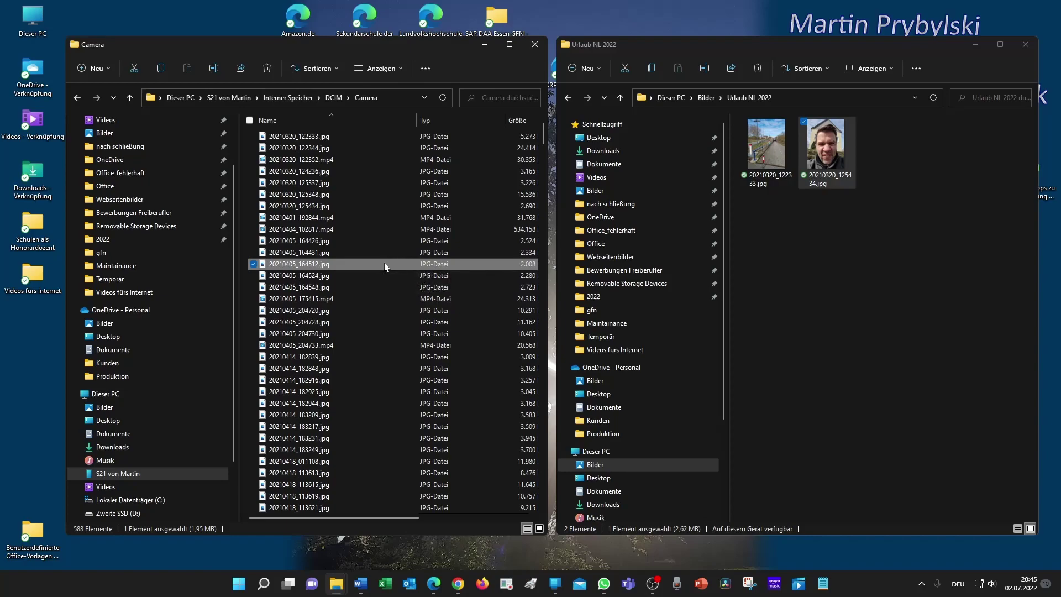
pyautogui.hotkey('ctrl', 'a')
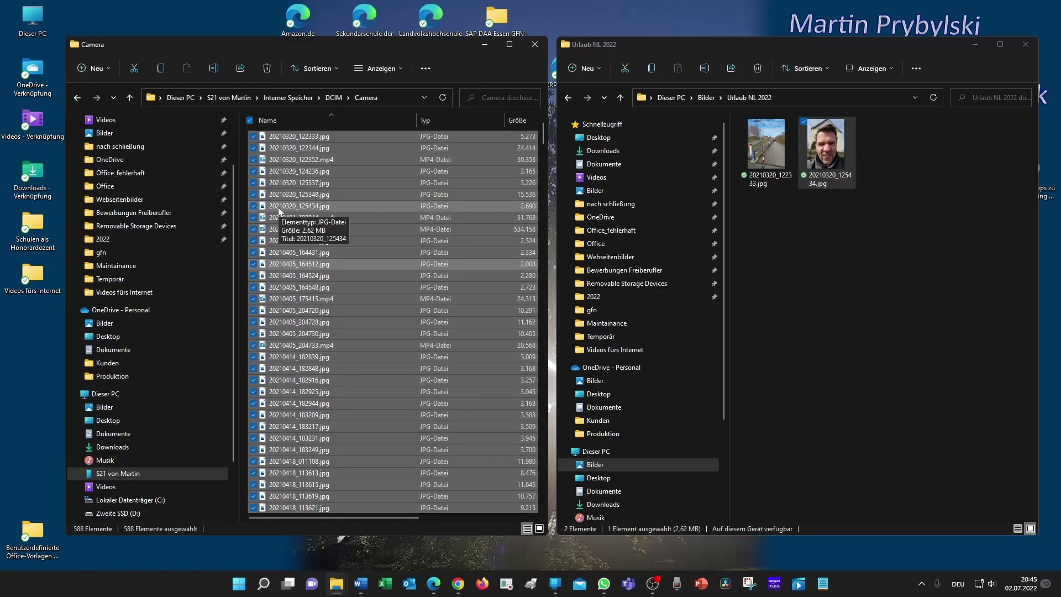
pyautogui.moveTo(279, 208); pyautogui.dragTo(347, 231)
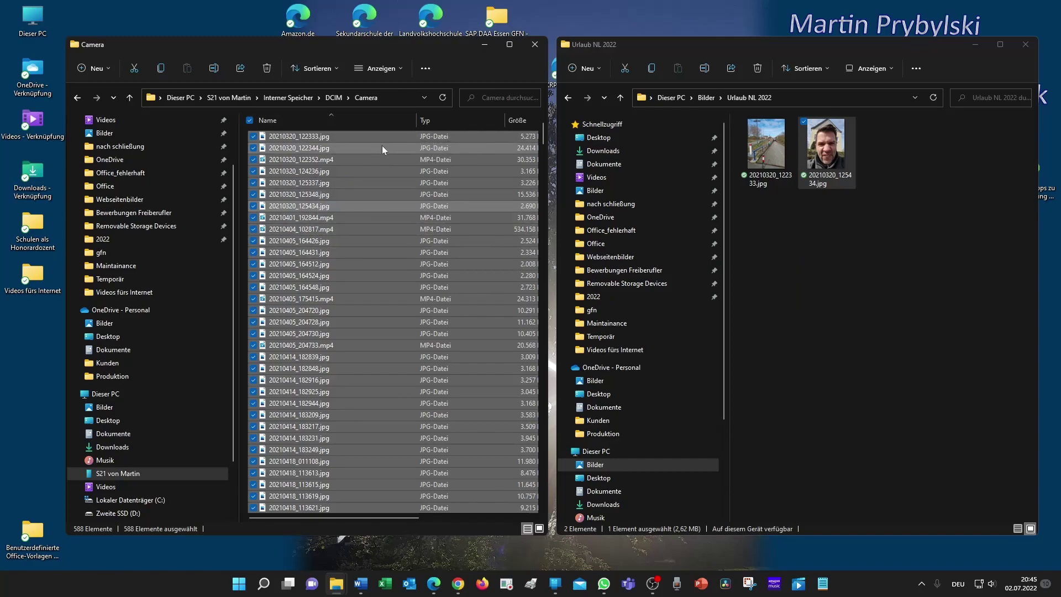
pyautogui.click(373, 158)
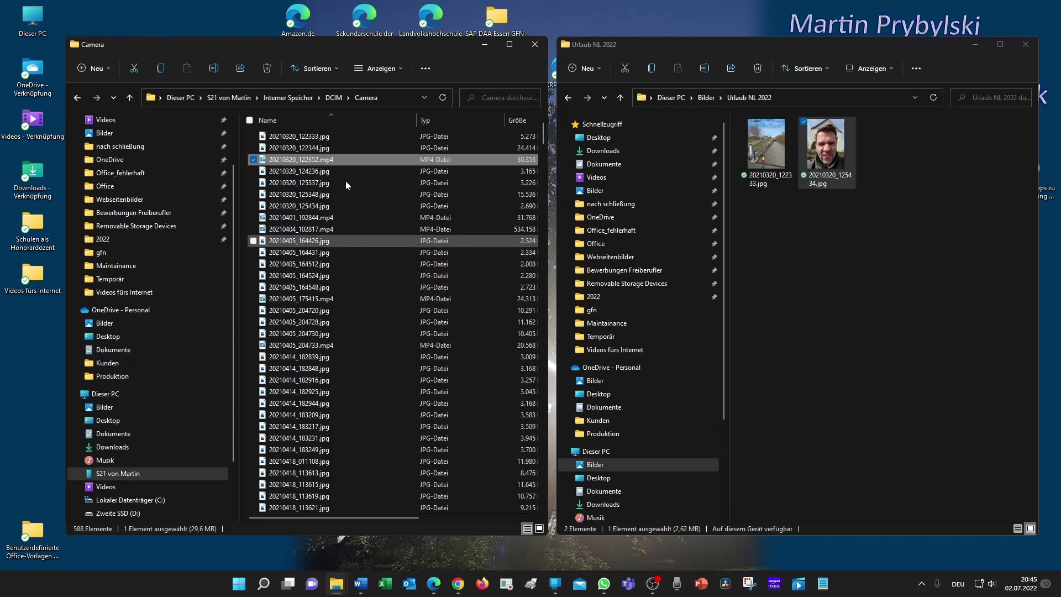
pyautogui.hotkey('ctrl', 'a')
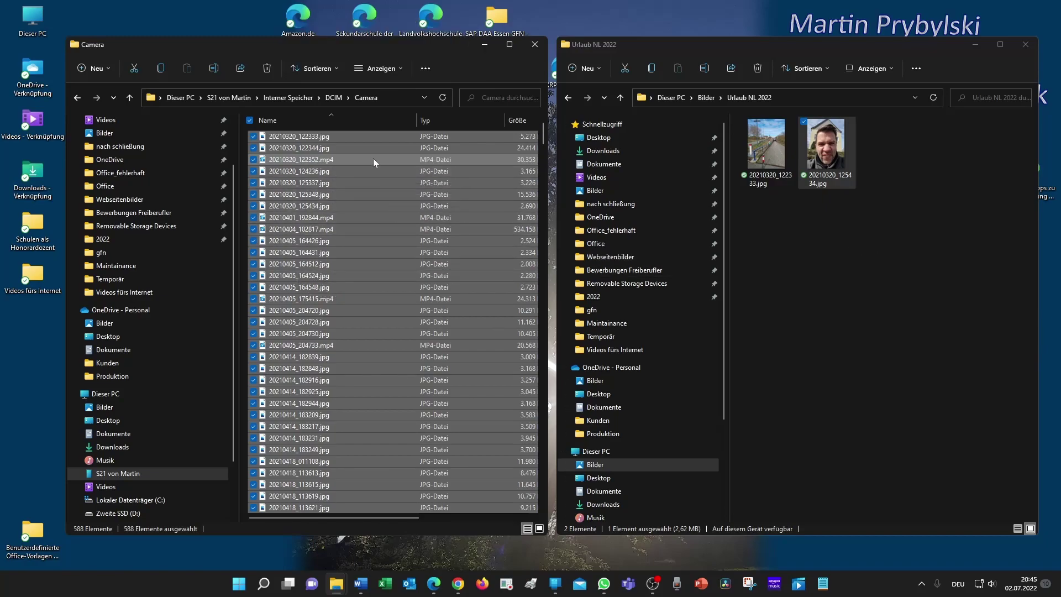
pyautogui.click(373, 159)
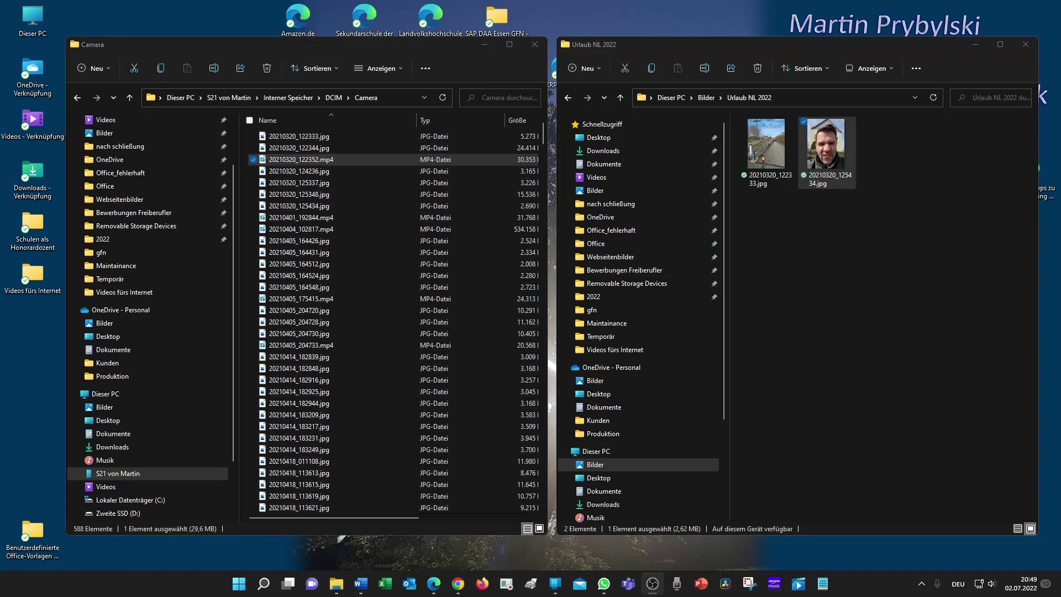
# Widen the Camera window so the Geändert column shows in full.
pyautogui.click(280, 261)
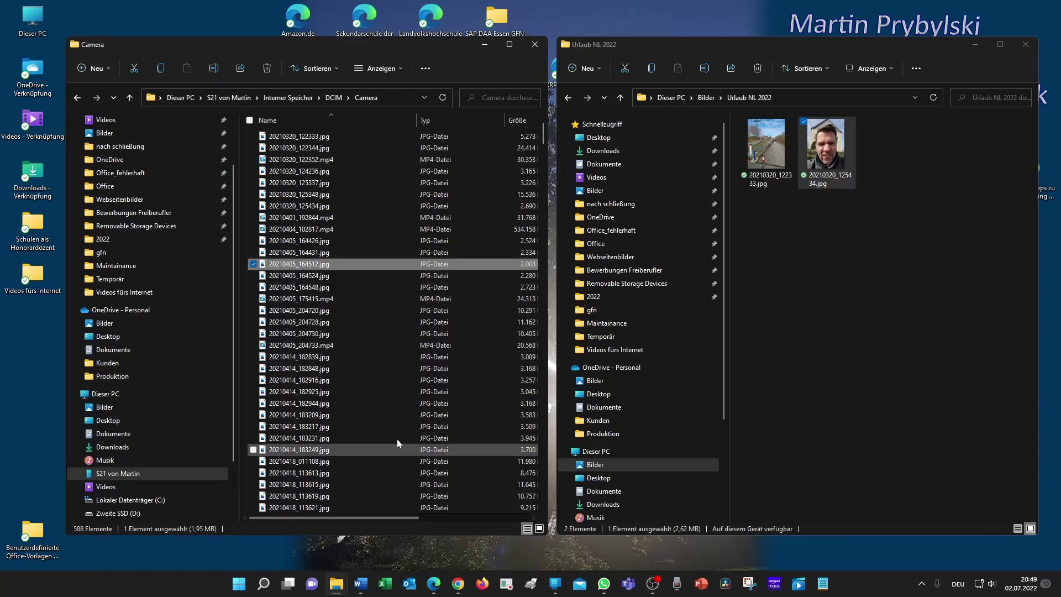
pyautogui.moveTo(548, 202); pyautogui.dragTo(686, 205)
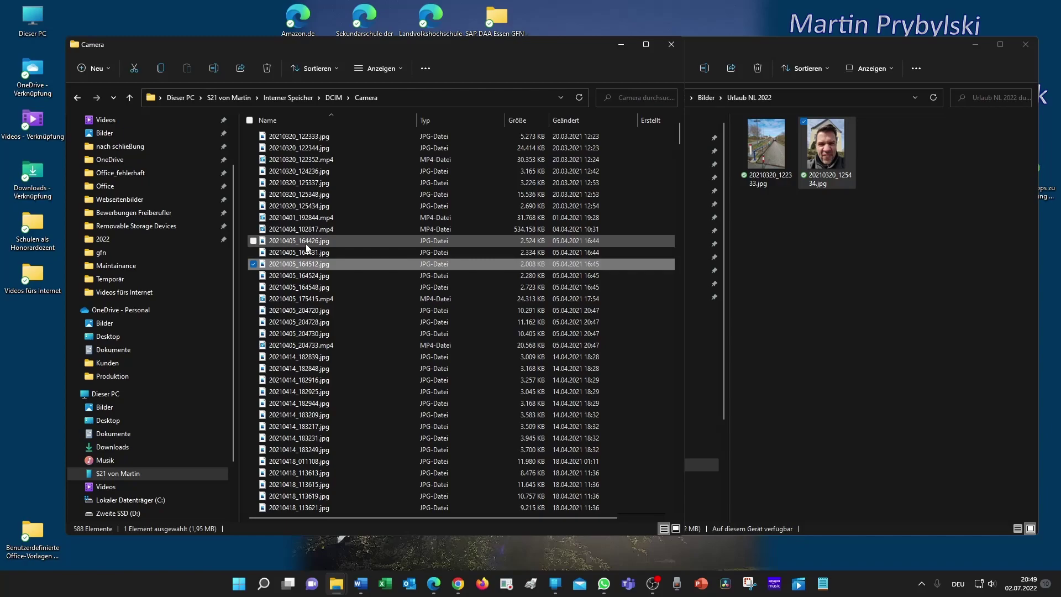
# Copy the files from 20210405_164426.jpg through 20210510_171959.jpg from the phone into Urlaub NL 2022, and show that folder in details view.
pyautogui.click(273, 243)
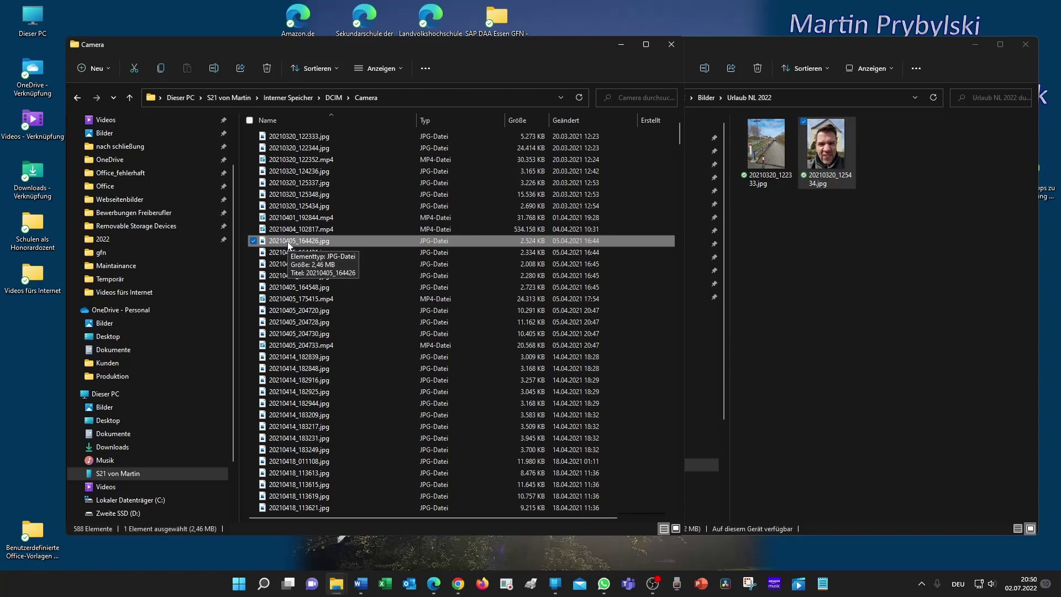
pyautogui.scroll(-10, 337, 339)
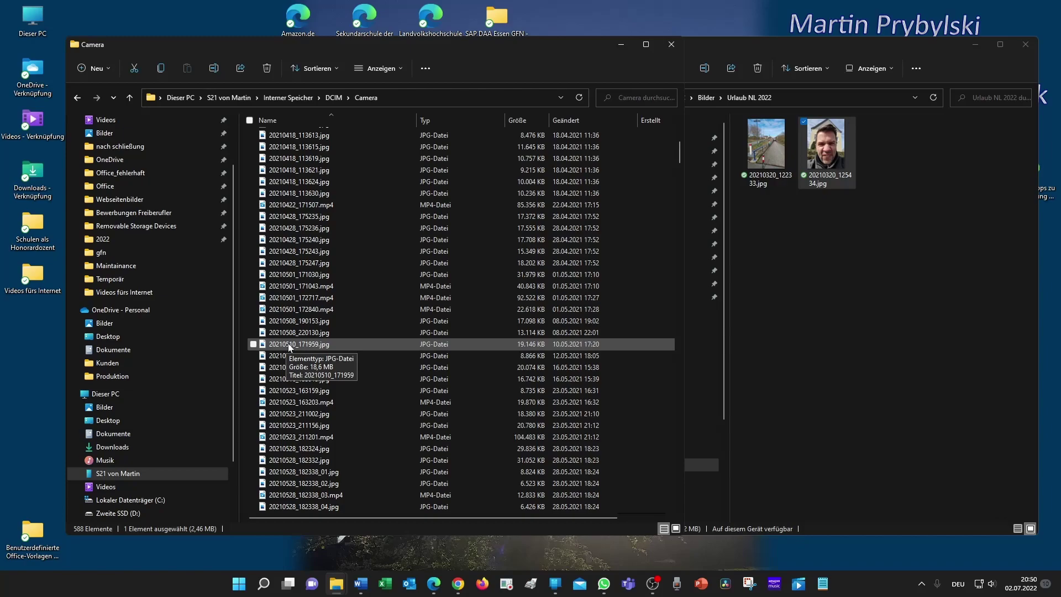
pyautogui.press('shift')
pyautogui.keyDown('shift'); pyautogui.click(293, 344); pyautogui.keyUp('shift')
pyautogui.scroll(3, 422, 284)
pyautogui.scroll(3, 422, 284)
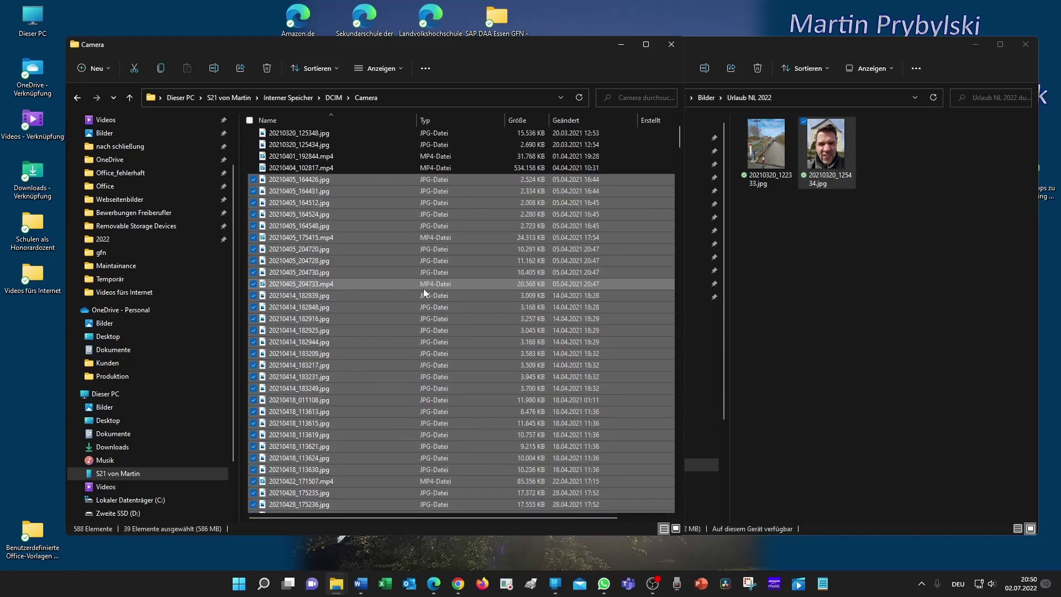
pyautogui.scroll(2, 419, 242)
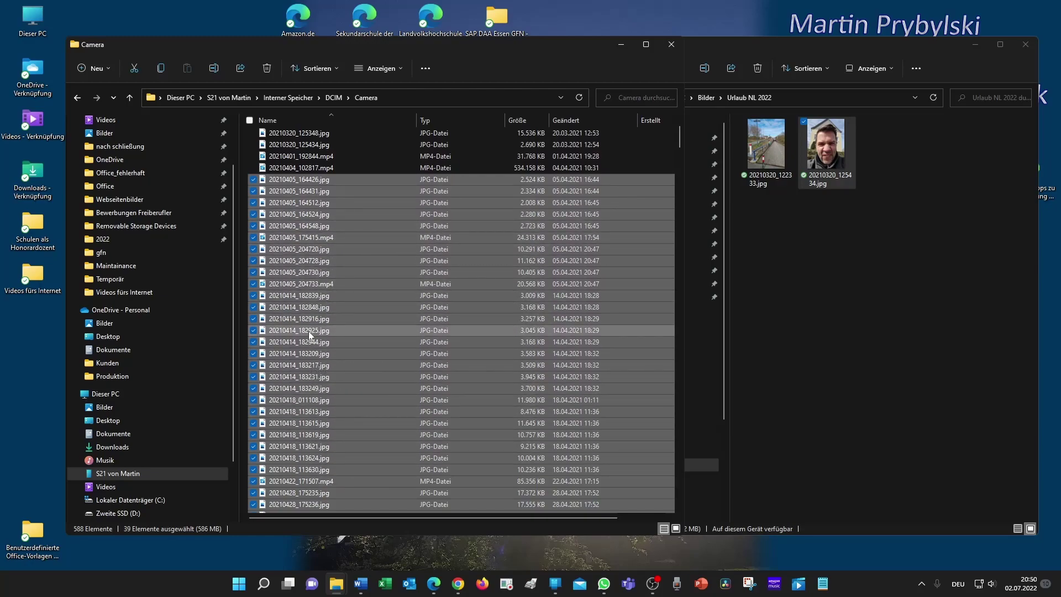
pyautogui.moveTo(309, 330); pyautogui.dragTo(842, 279)
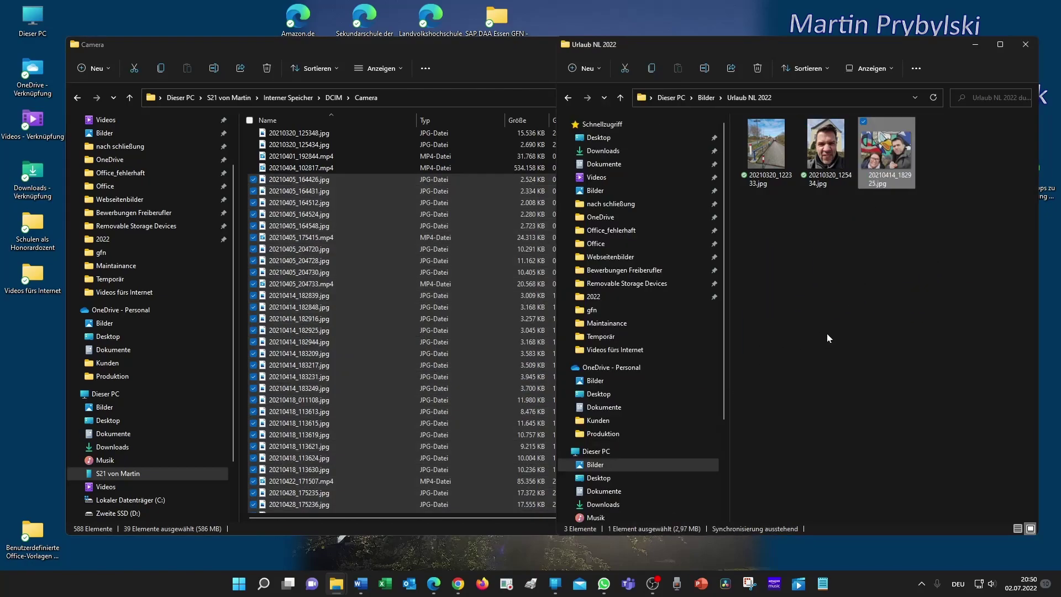
pyautogui.click(1017, 528)
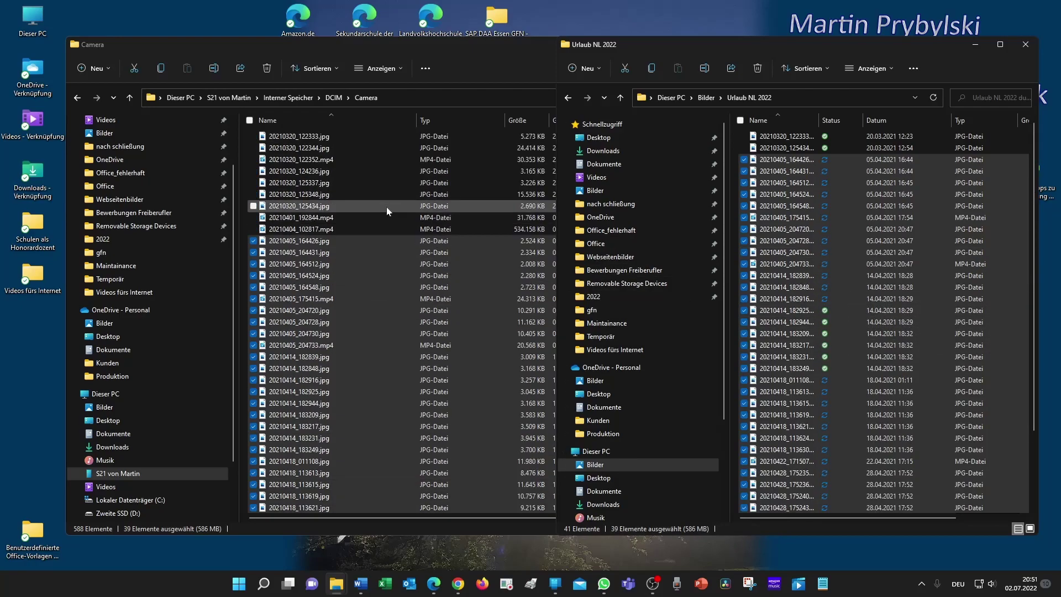
# Select 20210529_210348_03.jpg, 20210529_211400_01.jpg and 20210529_210348_09.jpg together in the phone's Camera folder.
pyautogui.click(387, 207)
pyautogui.scroll(-15, 386, 210)
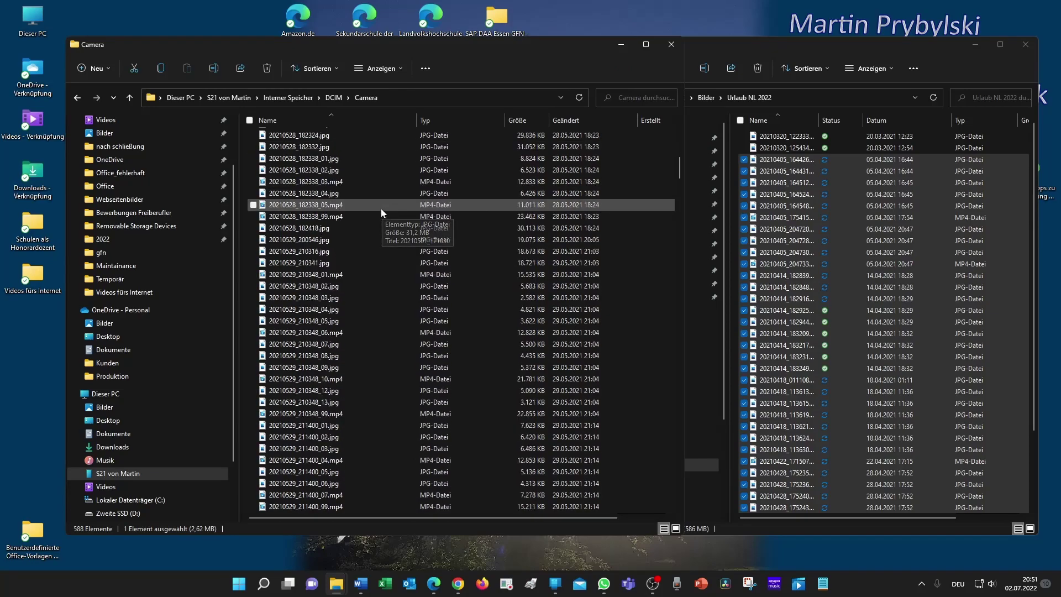
pyautogui.click(311, 265)
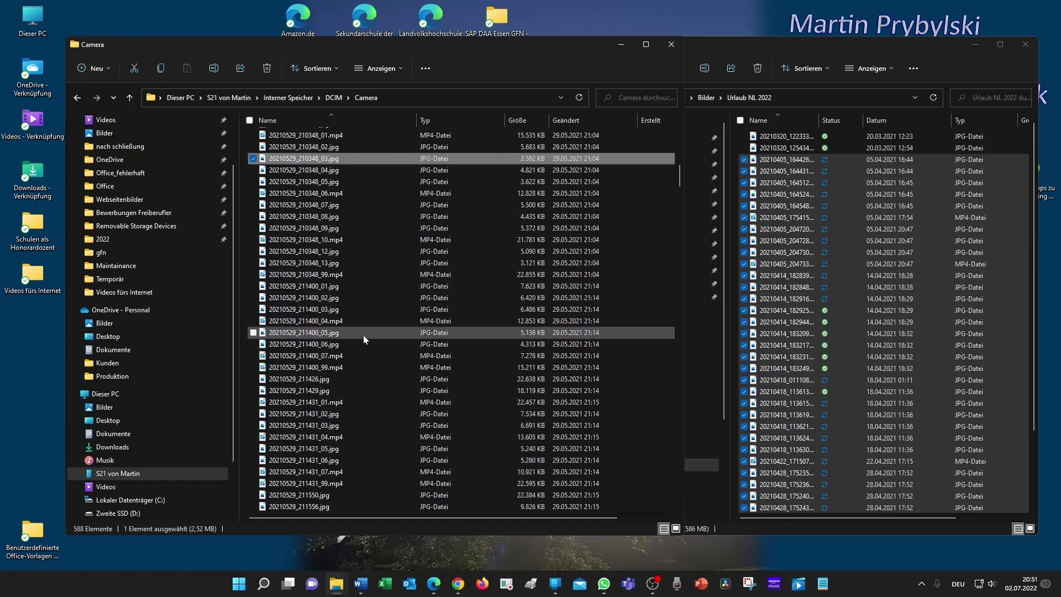
pyautogui.scroll(-1, 363, 335)
pyautogui.scroll(-2, 363, 333)
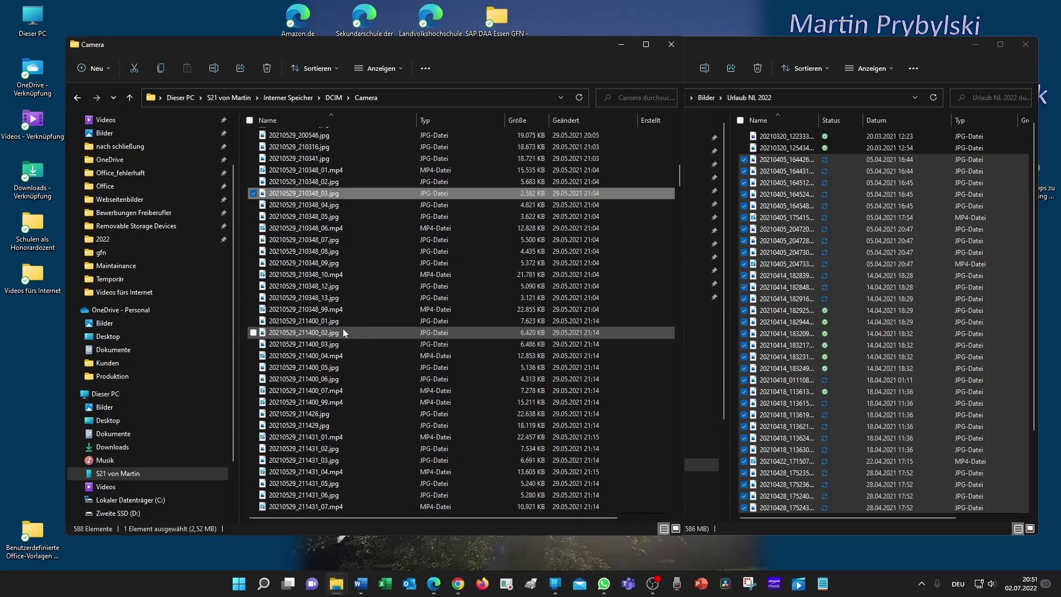
pyautogui.keyDown('ctrl'); pyautogui.click(311, 323); pyautogui.keyUp('ctrl')
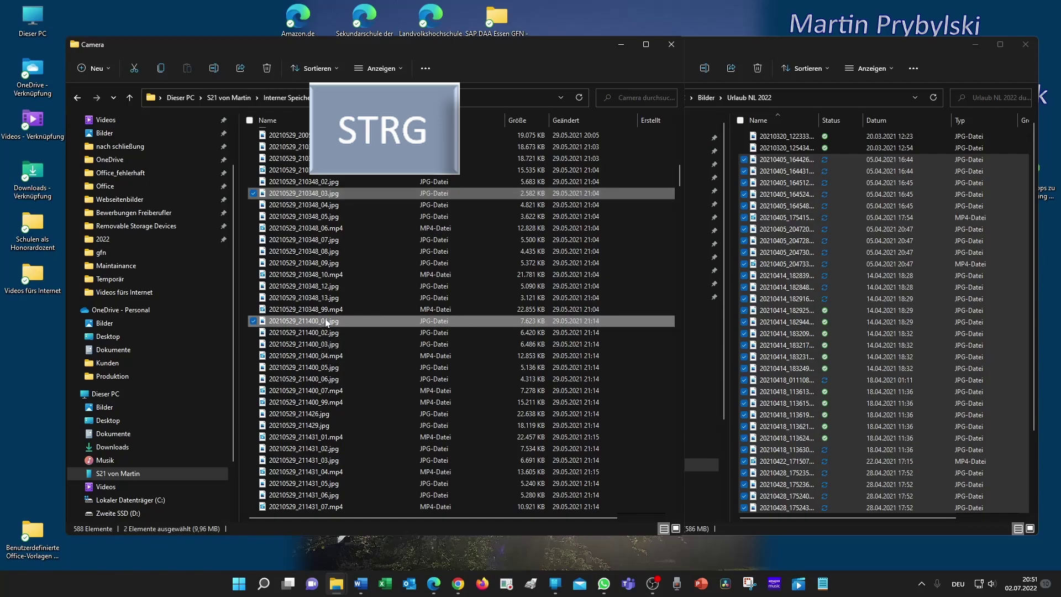
pyautogui.scroll(-10, 313, 250)
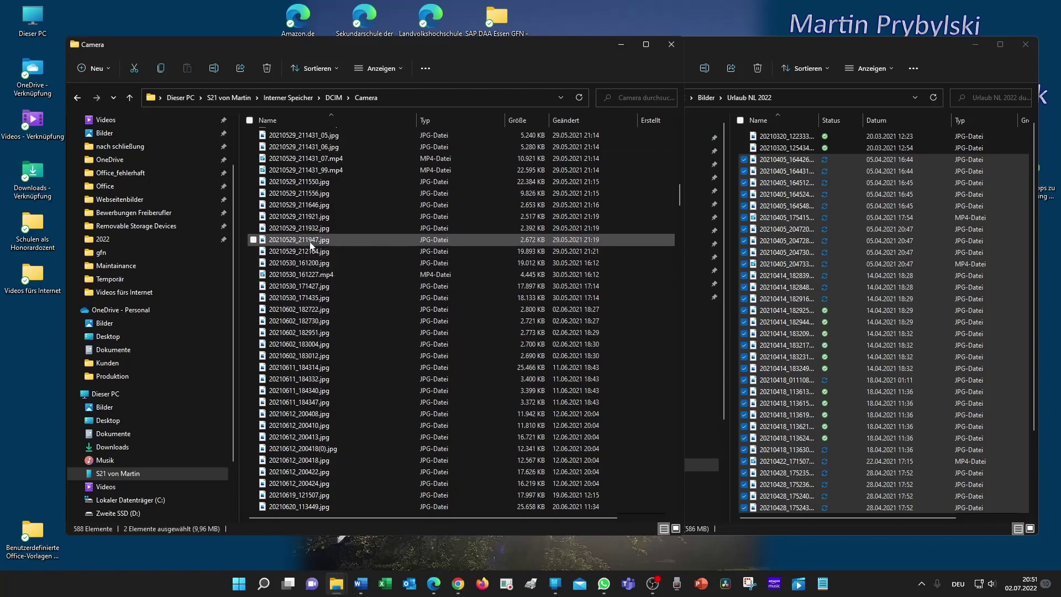
pyautogui.scroll(5, 312, 251)
pyautogui.scroll(5, 316, 257)
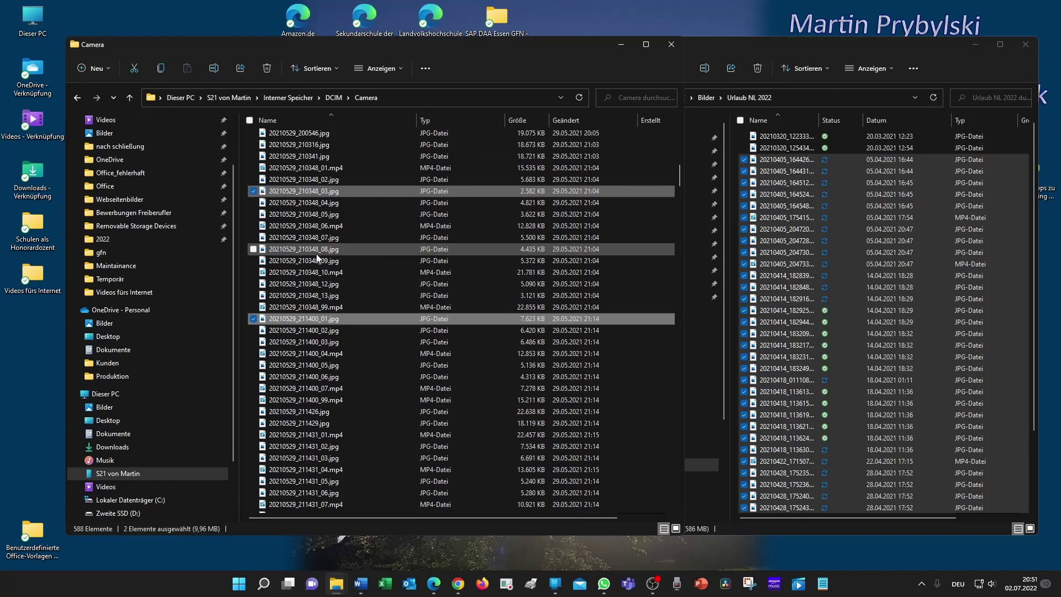
pyautogui.press('ctrl')
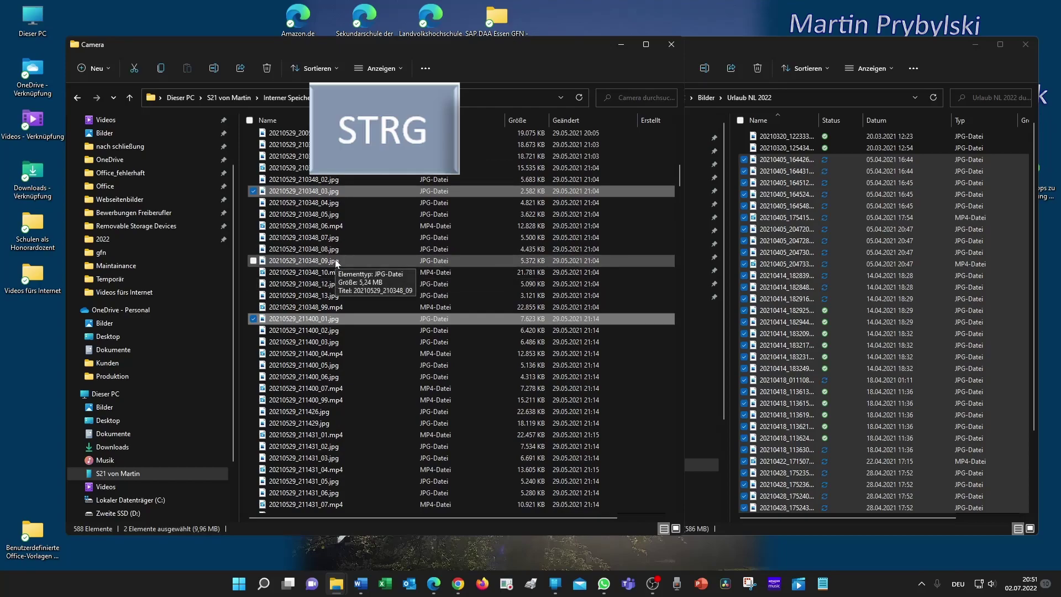
pyautogui.keyDown('ctrl'); pyautogui.click(335, 260); pyautogui.keyUp('ctrl')
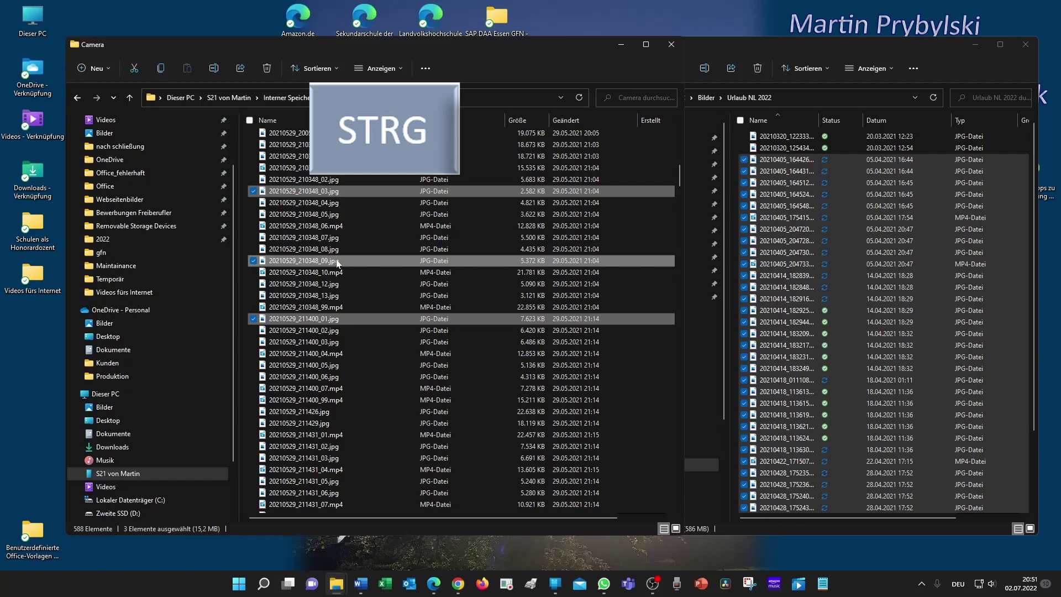
pyautogui.scroll(-1, 340, 310)
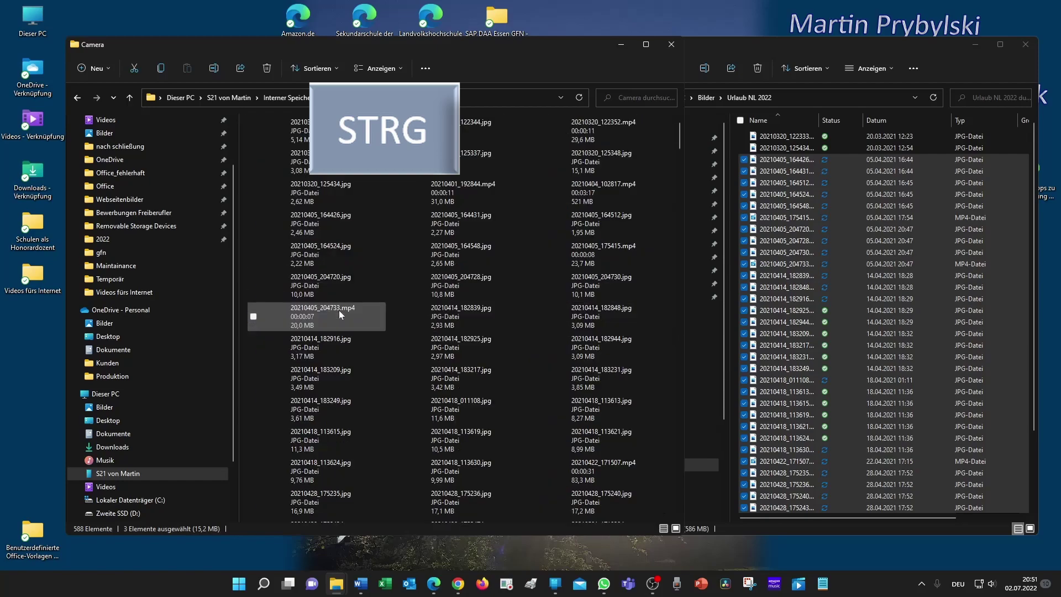
pyautogui.scroll(-1, 339, 310)
pyautogui.scroll(5, 340, 310)
pyautogui.scroll(-3, 340, 310)
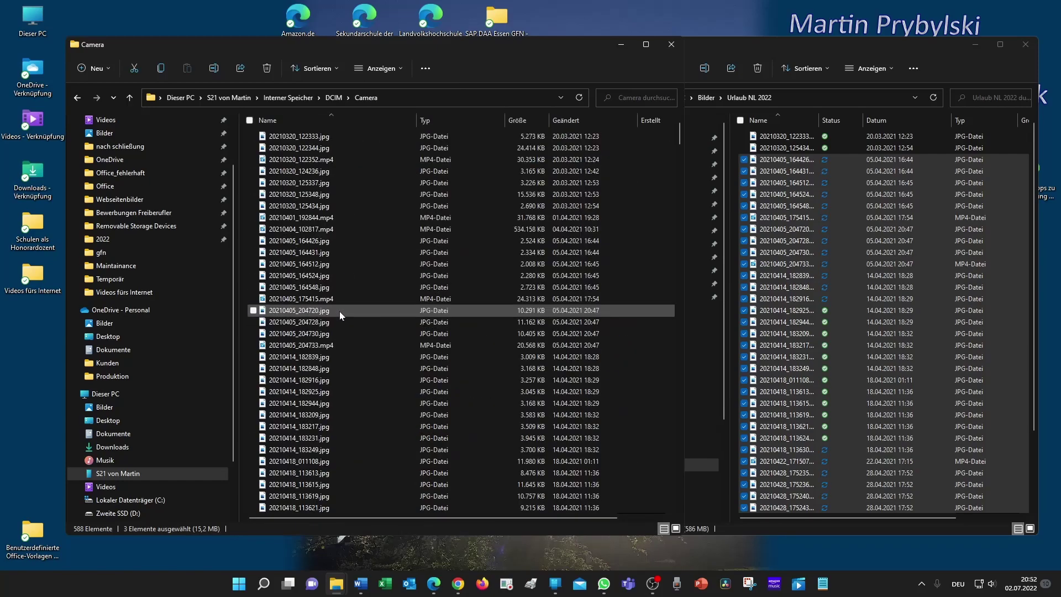
pyautogui.scroll(-20, 373, 270)
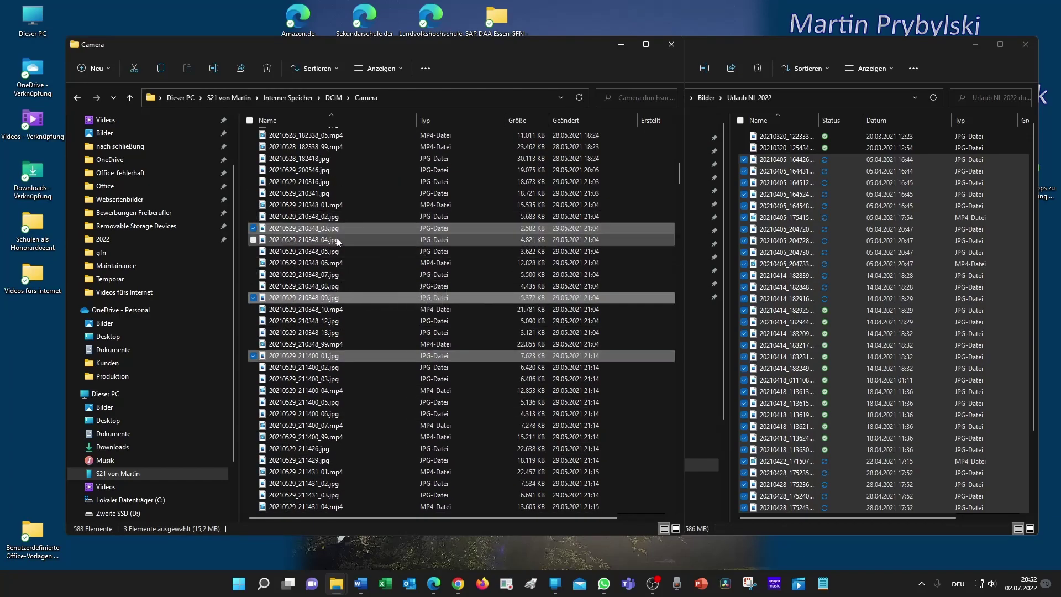
# Select 20210529_210348_04.jpg, 20210529_211400_01.jpg and 20210529_211426.jpg together, and reduce the selection to 20210529_211431_04.mp4.
pyautogui.click(343, 240)
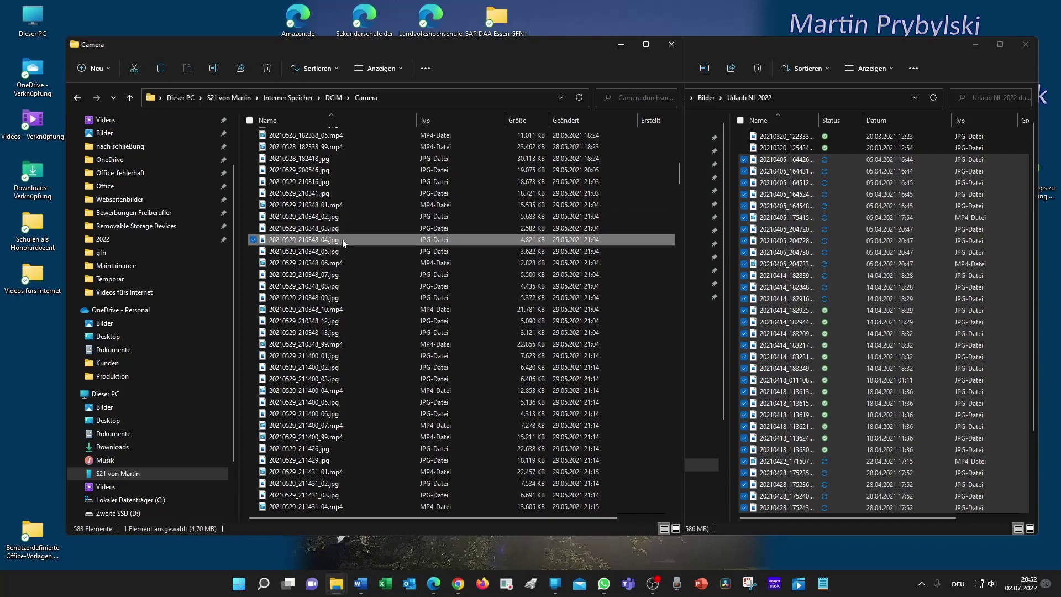
pyautogui.scroll(-1, 322, 350)
pyautogui.scroll(-2, 324, 354)
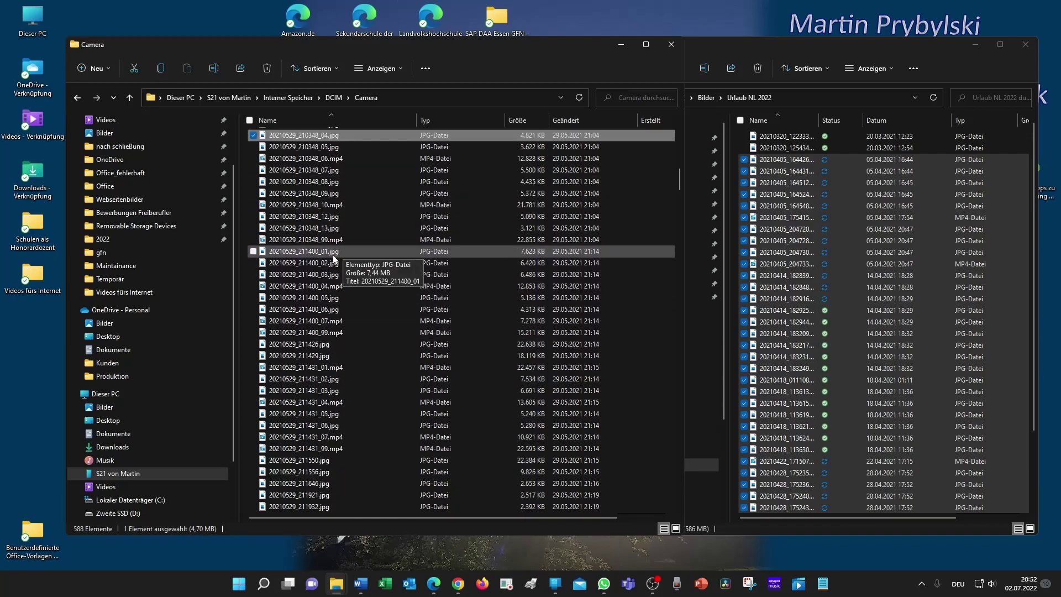
pyautogui.press('ctrl')
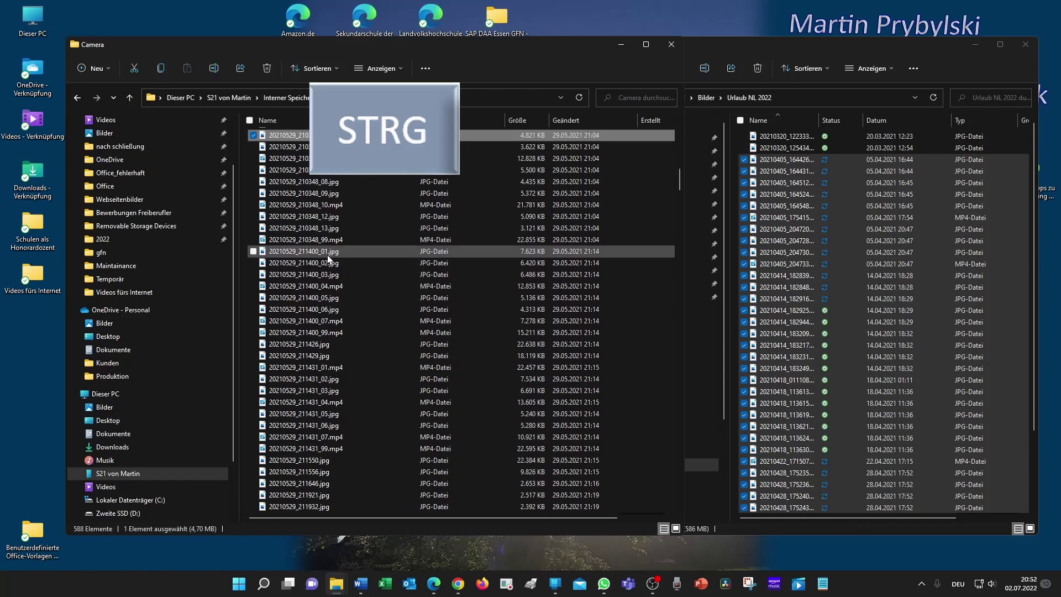
pyautogui.keyDown('ctrl'); pyautogui.click(312, 252); pyautogui.keyUp('ctrl')
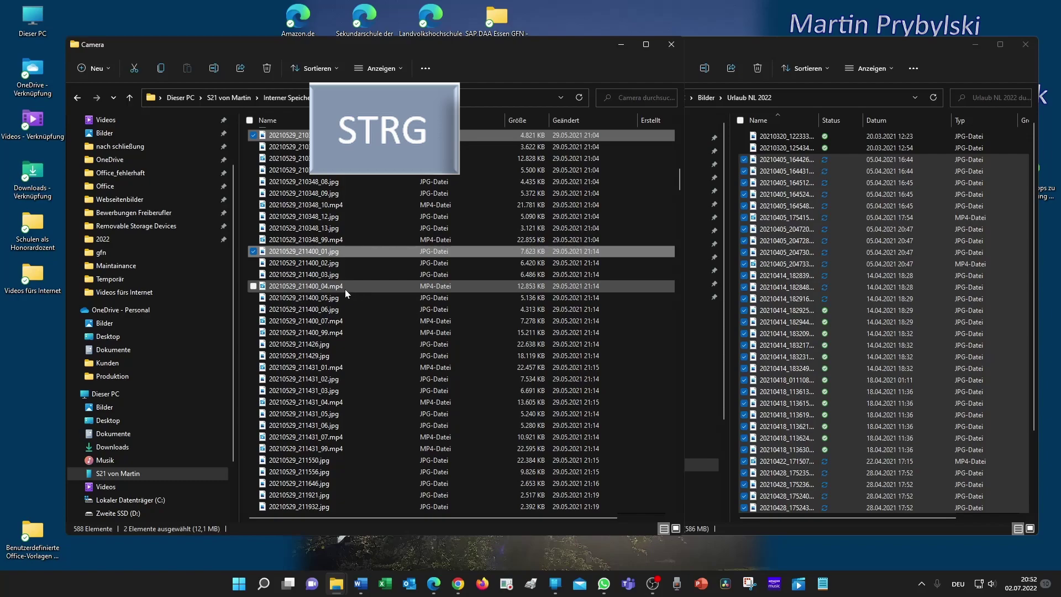
pyautogui.scroll(1, 342, 292)
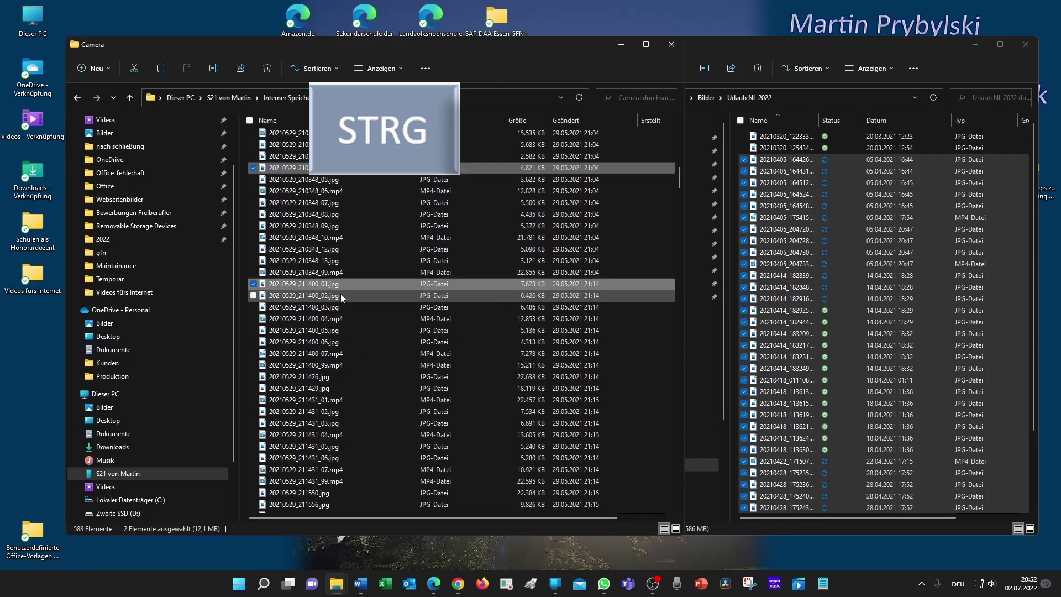
pyautogui.scroll(-1, 341, 296)
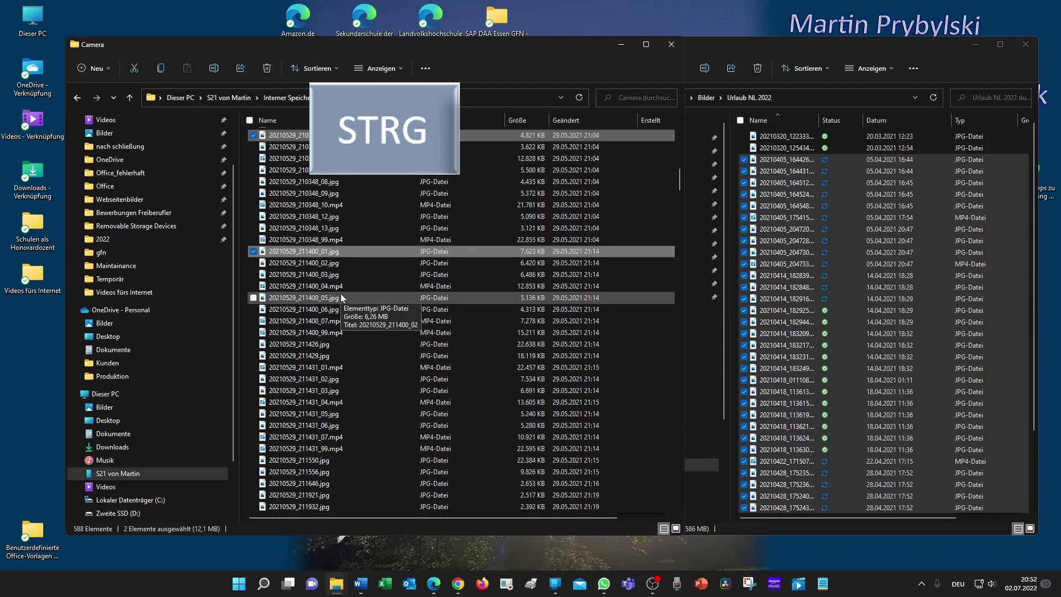
pyautogui.keyDown('ctrl'); pyautogui.click(316, 345); pyautogui.keyUp('ctrl')
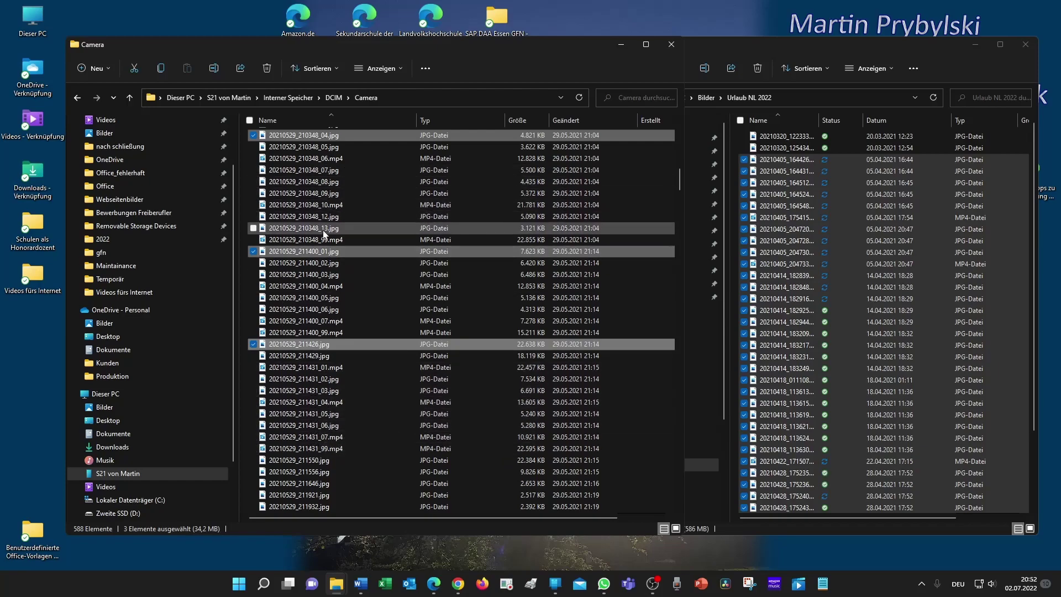
pyautogui.click(317, 403)
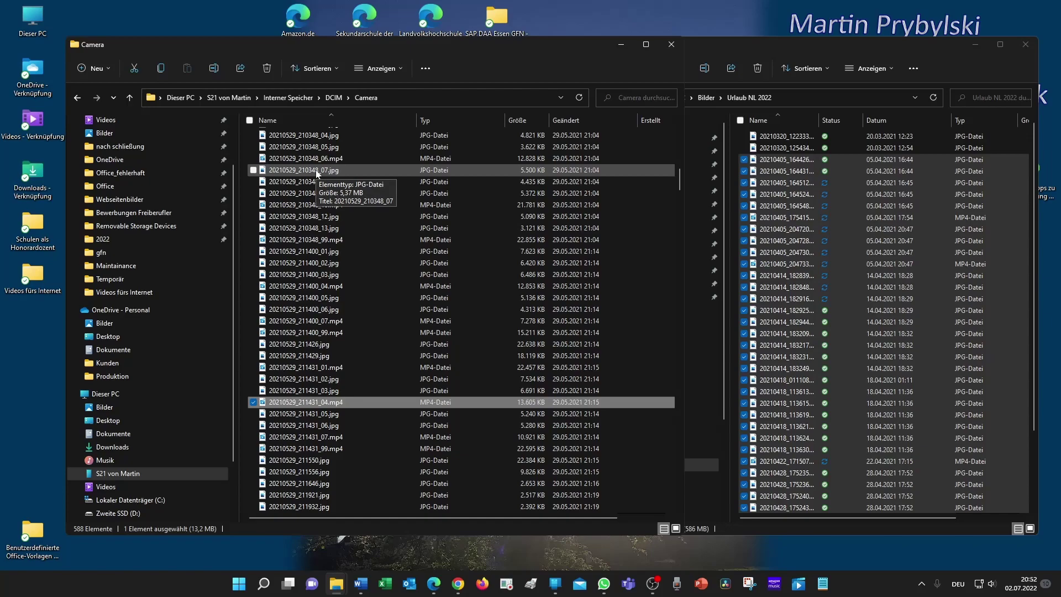
# Select 20210529_210348_08.jpg, 20210529_211400_02.jpg, 20210529_211431_03.jpg and 20210529_211426.jpg together, and reduce the selection to 20210529_211431_06.jpg.
pyautogui.click(306, 181)
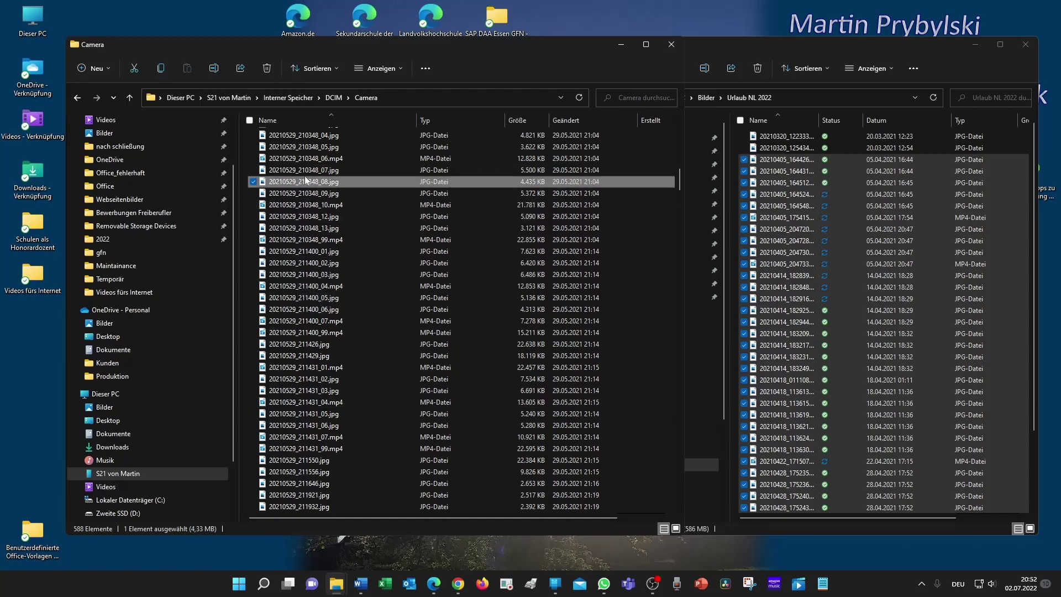
pyautogui.keyDown('ctrl'); pyautogui.click(322, 265); pyautogui.keyUp('ctrl')
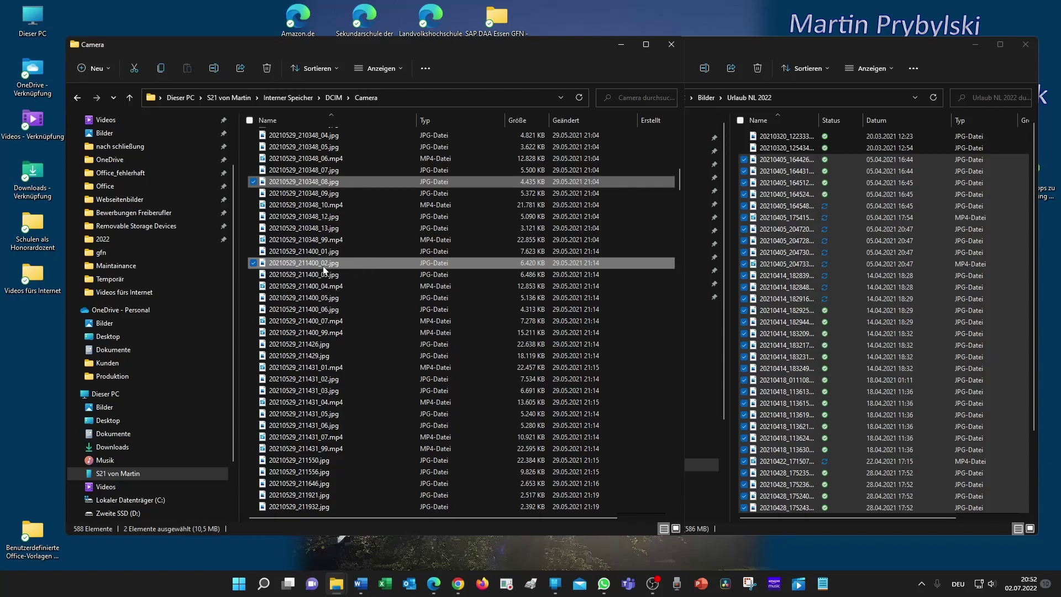
pyautogui.scroll(-2, 302, 342)
pyautogui.scroll(-1, 302, 342)
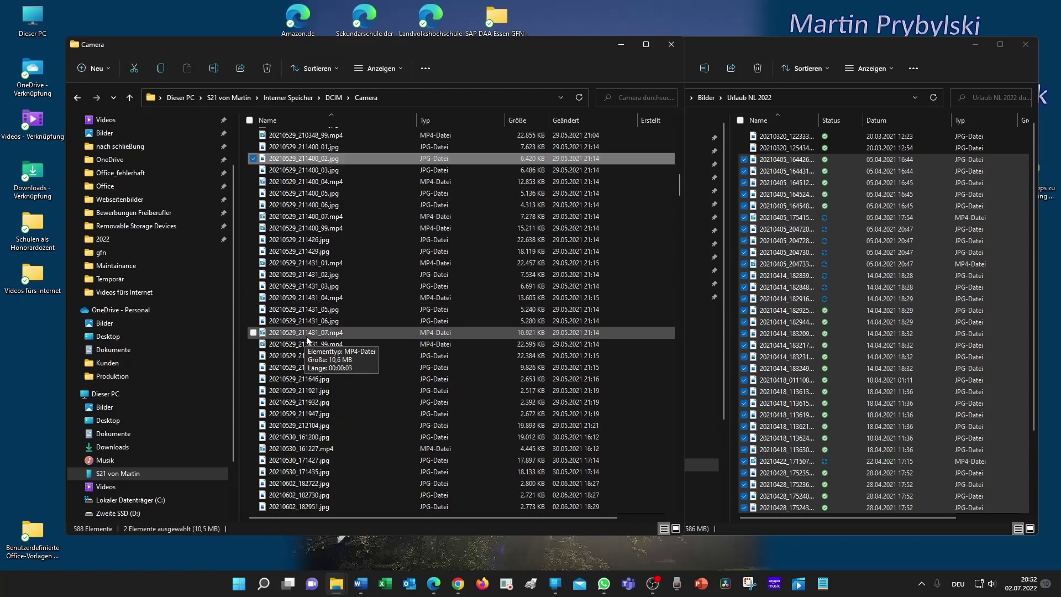
pyautogui.press('ctrl')
pyautogui.keyDown('ctrl'); pyautogui.click(326, 290); pyautogui.keyUp('ctrl')
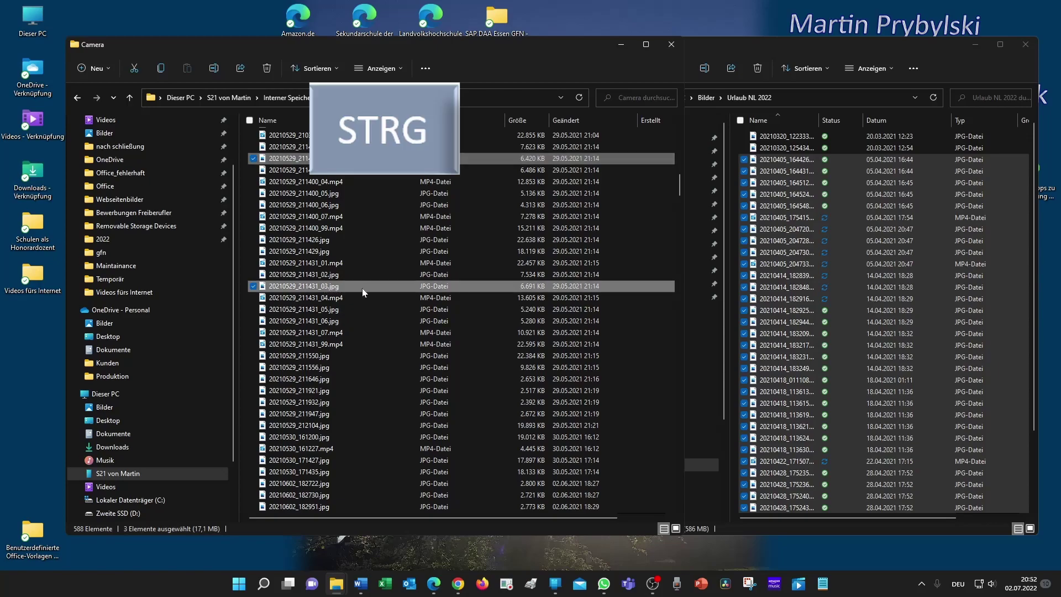
pyautogui.scroll(2, 373, 290)
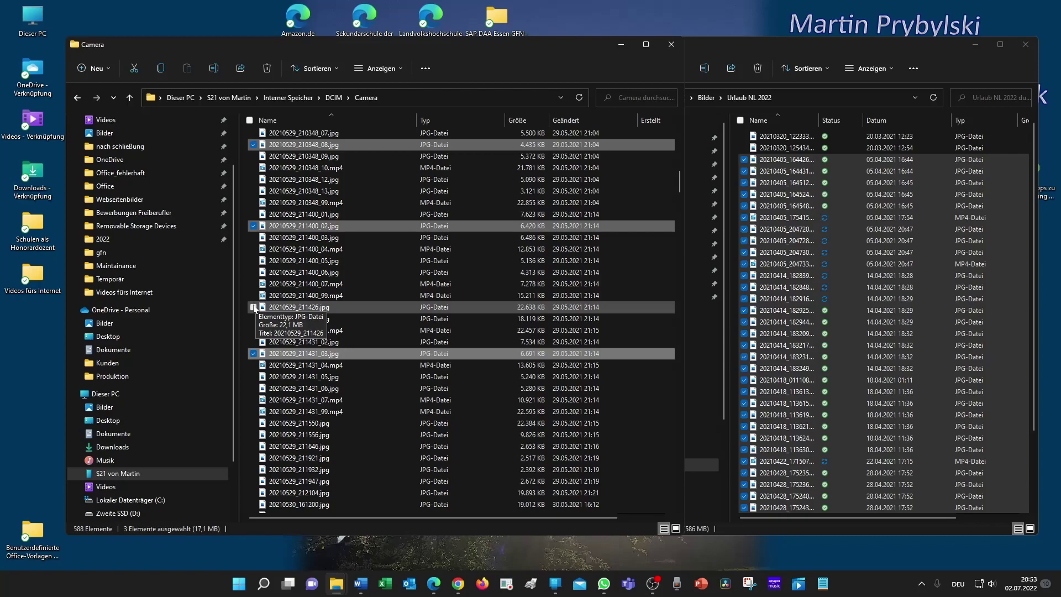
pyautogui.click(253, 308)
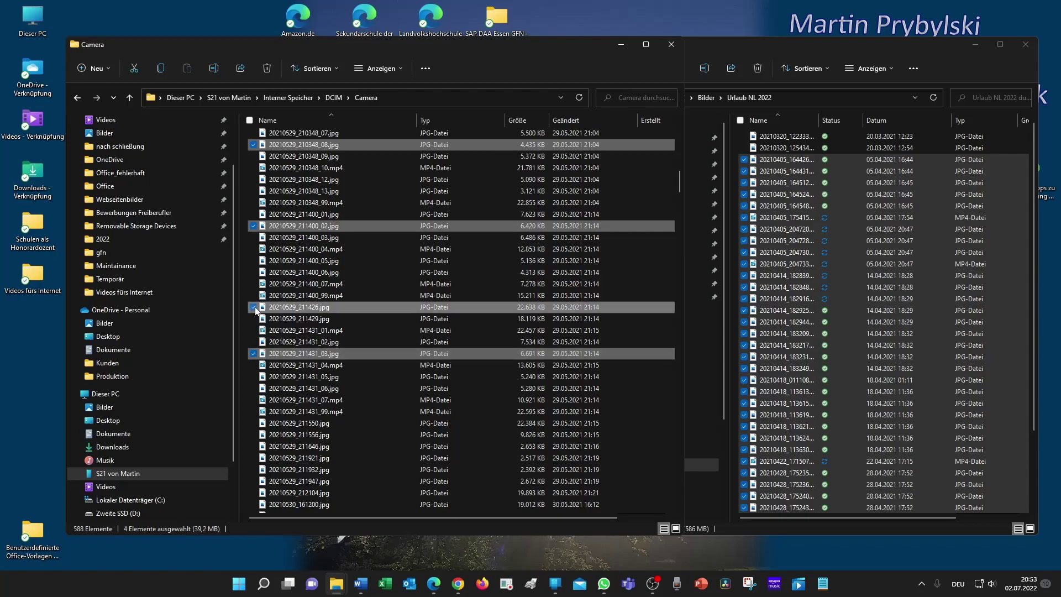
pyautogui.click(256, 389)
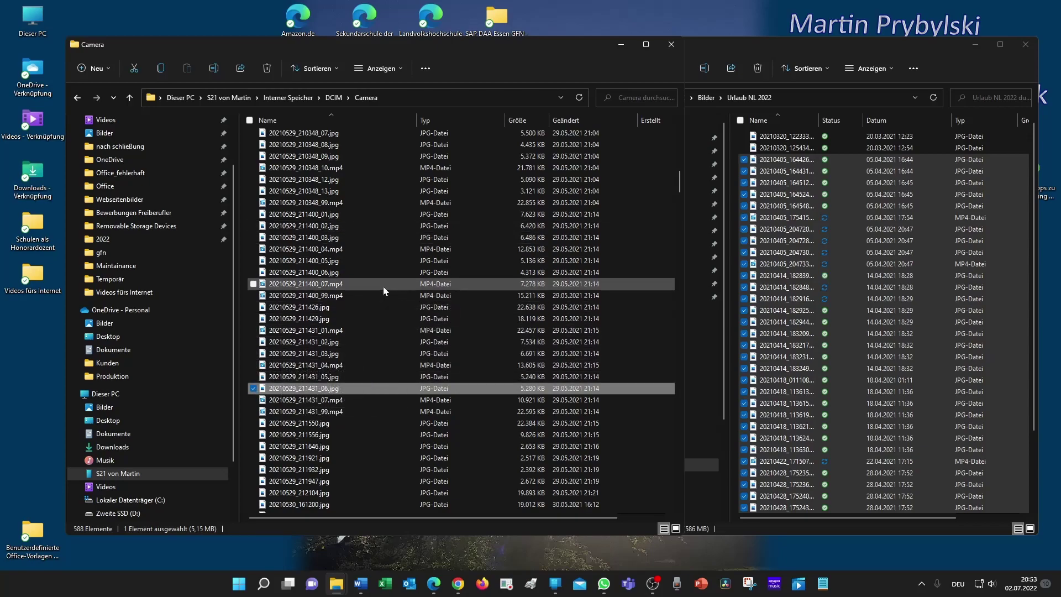
# Copy 20210529_210348_05.jpg, 20210529_210348_13.jpg, 20210529_211400_06.jpg and 20210529_211431_05.jpg together from the phone into Urlaub NL 2022.
pyautogui.scroll(2, 301, 183)
pyautogui.click(301, 179)
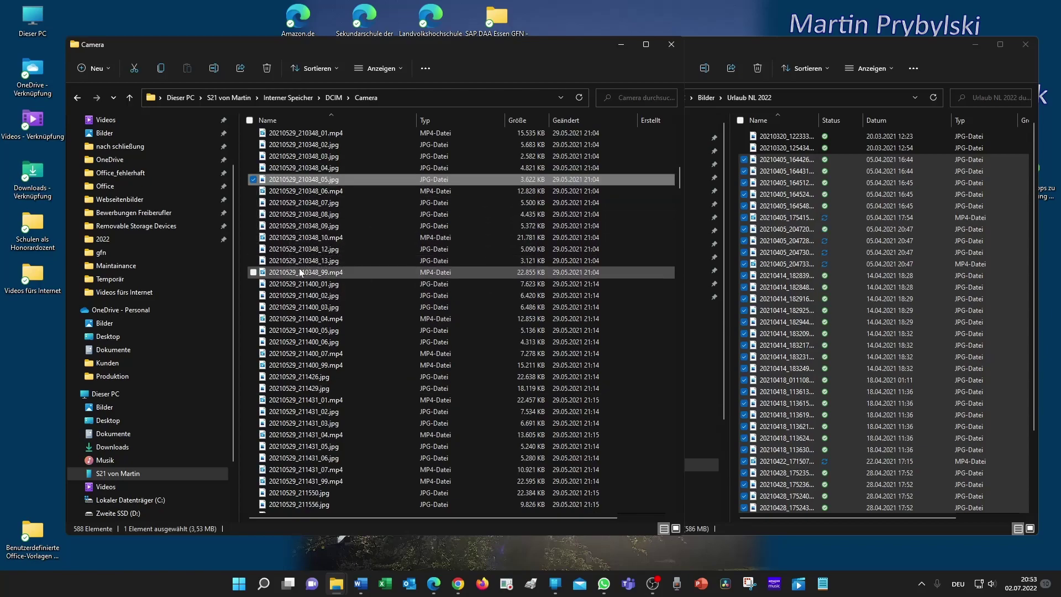
pyautogui.keyDown('ctrl'); pyautogui.click(301, 261); pyautogui.keyUp('ctrl')
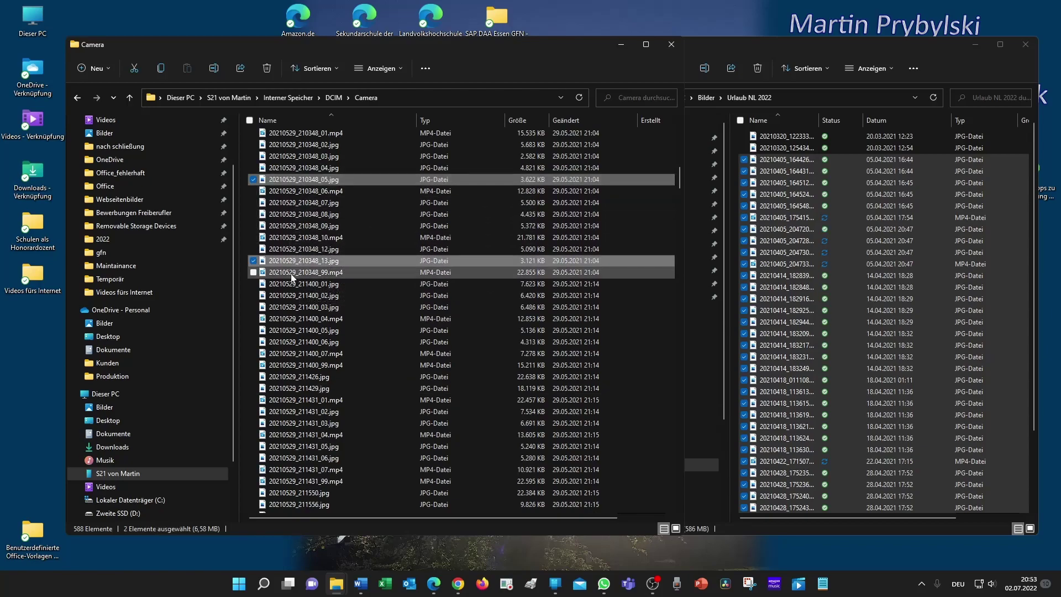
pyautogui.keyDown('ctrl'); pyautogui.click(284, 342); pyautogui.keyUp('ctrl')
pyautogui.keyDown('ctrl'); pyautogui.click(292, 446); pyautogui.keyUp('ctrl')
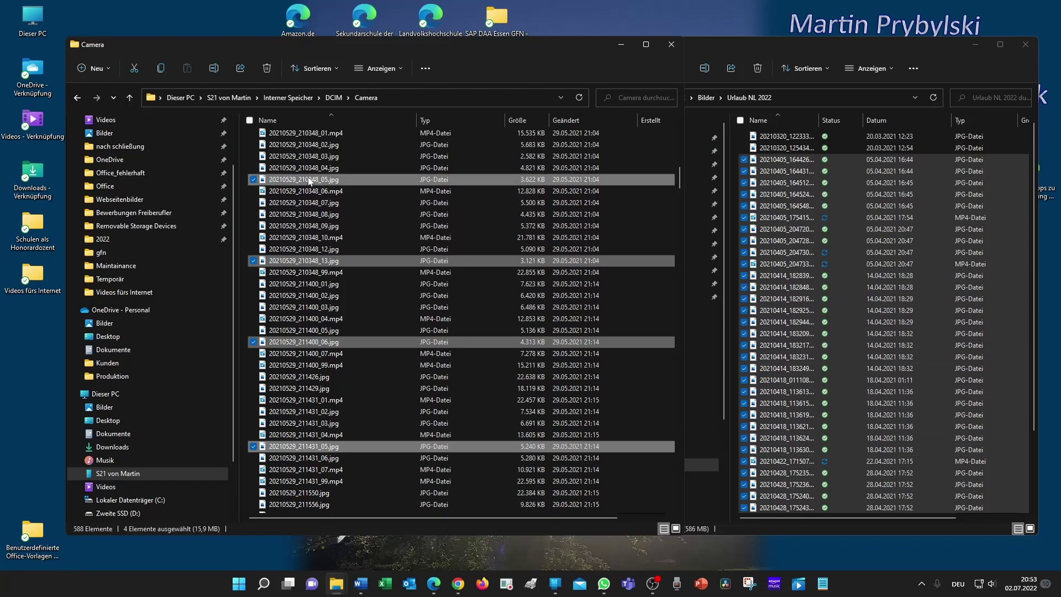
pyautogui.moveTo(309, 181); pyautogui.dragTo(832, 207)
pyautogui.scroll(-1, 871, 275)
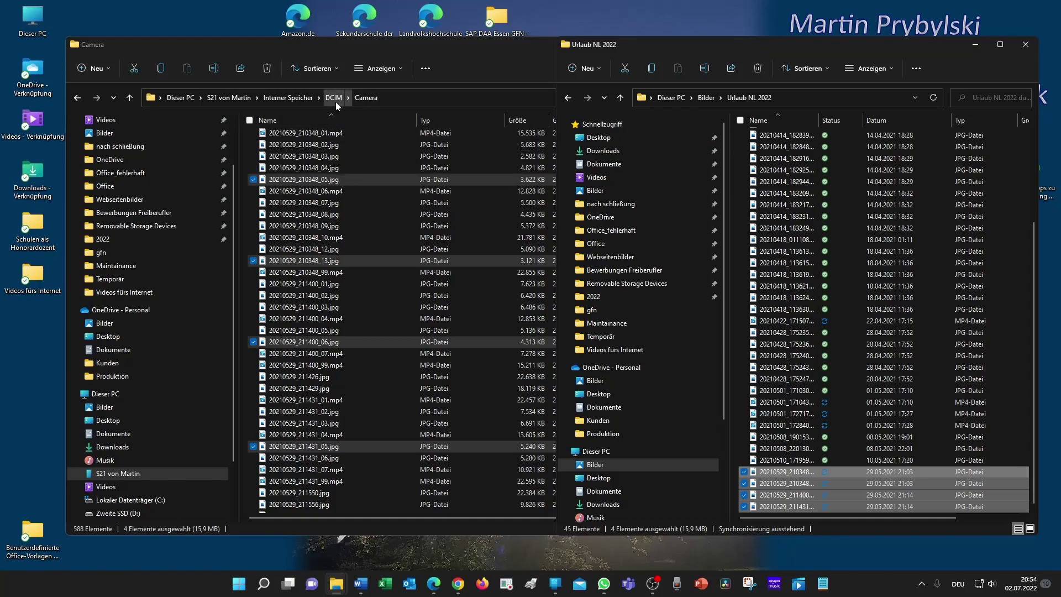
# Check the DCIM folder inside DualApp on the phone's internal storage, and return to DualApp.
pyautogui.click(293, 98)
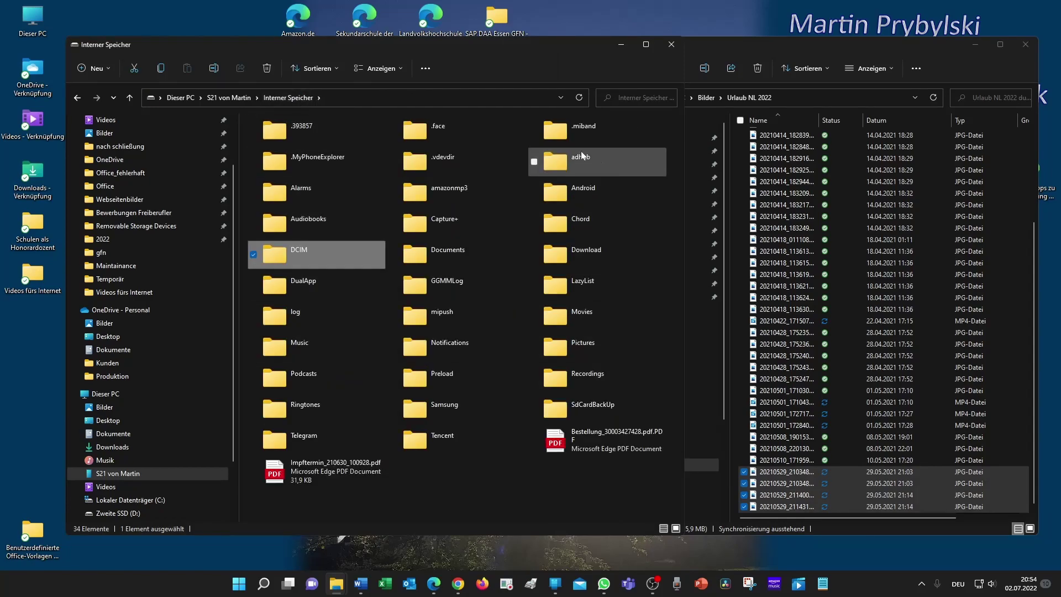
pyautogui.click(330, 287)
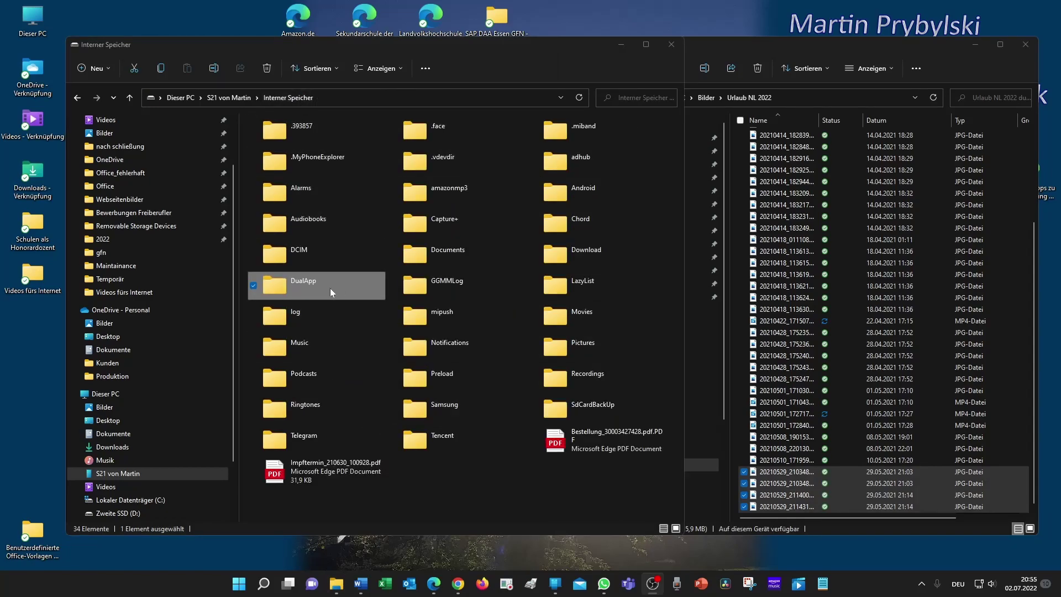
pyautogui.doubleClick(285, 287)
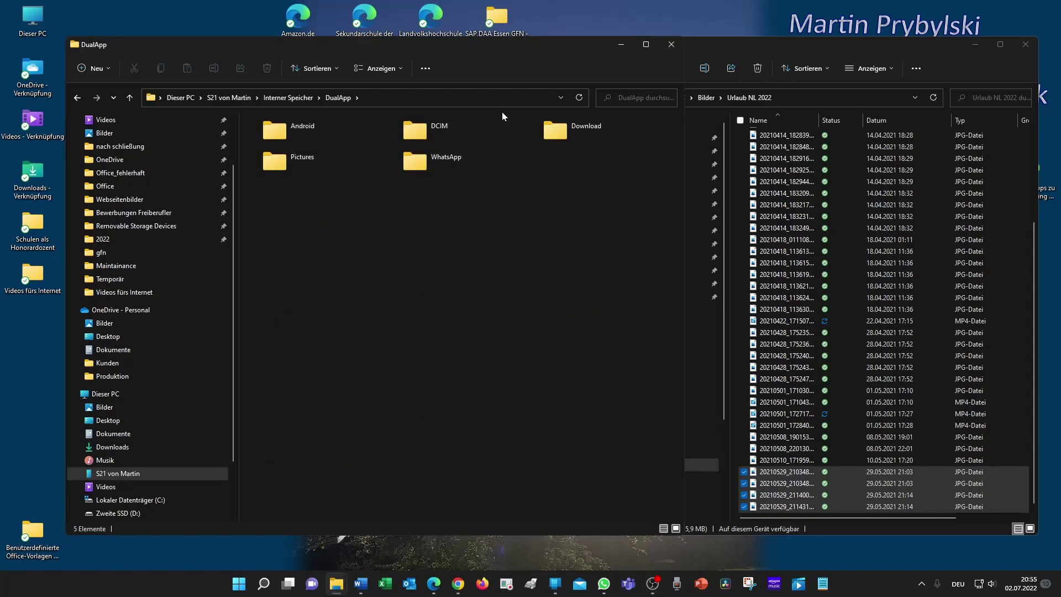
pyautogui.doubleClick(418, 139)
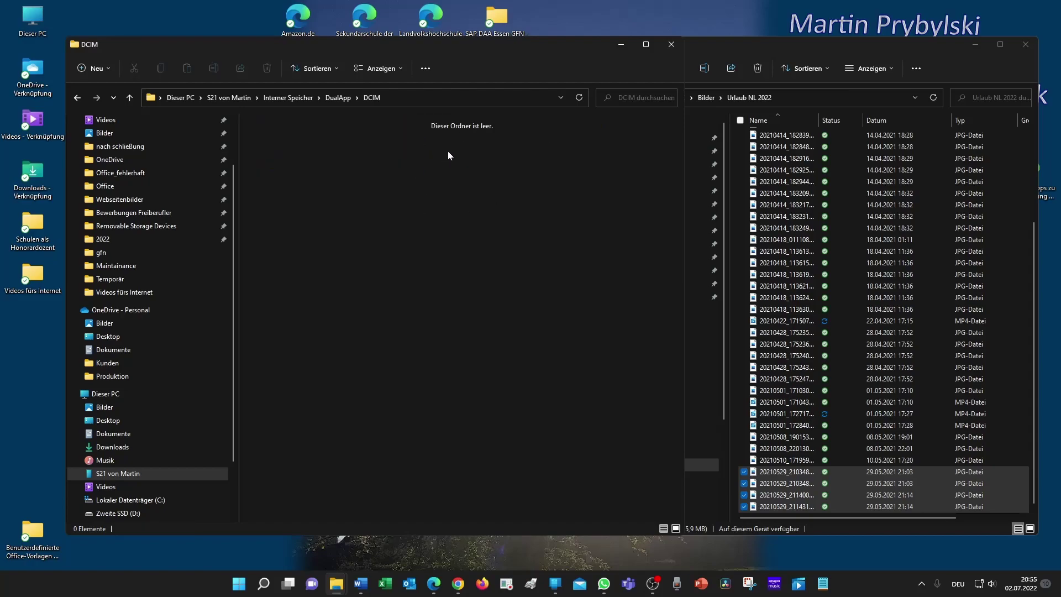
pyautogui.click(342, 97)
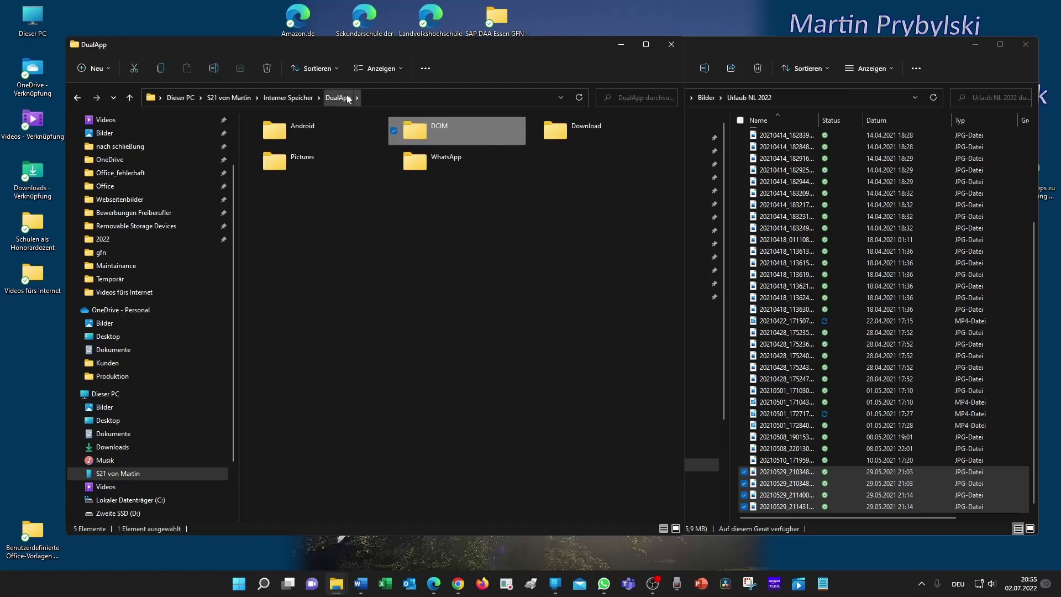
# Open the WhatsApp Video folder under WhatsApp > Media in DualApp and show it in details view.
pyautogui.doubleClick(420, 169)
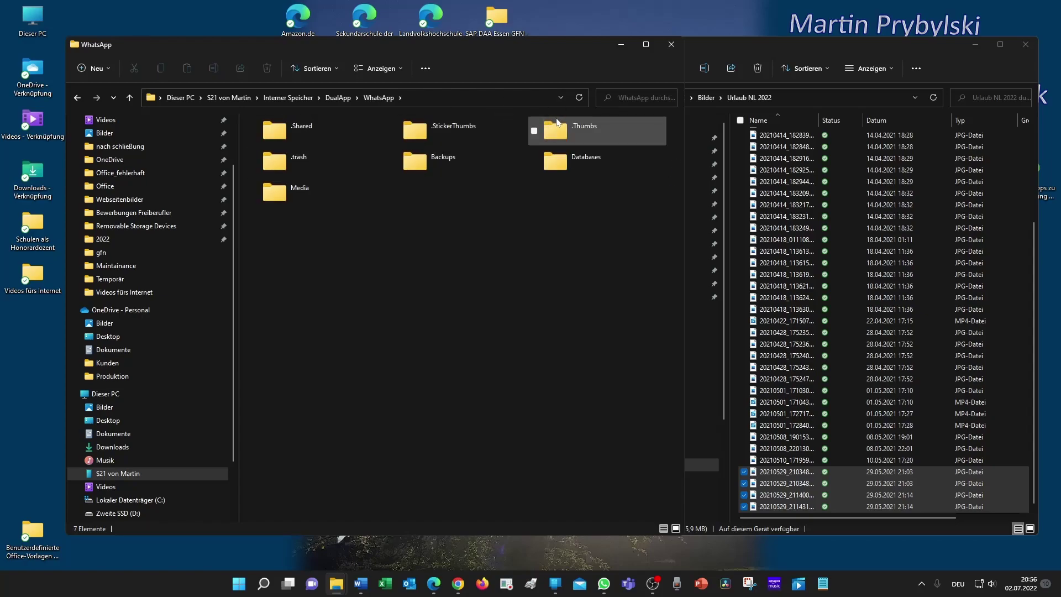
pyautogui.doubleClick(281, 198)
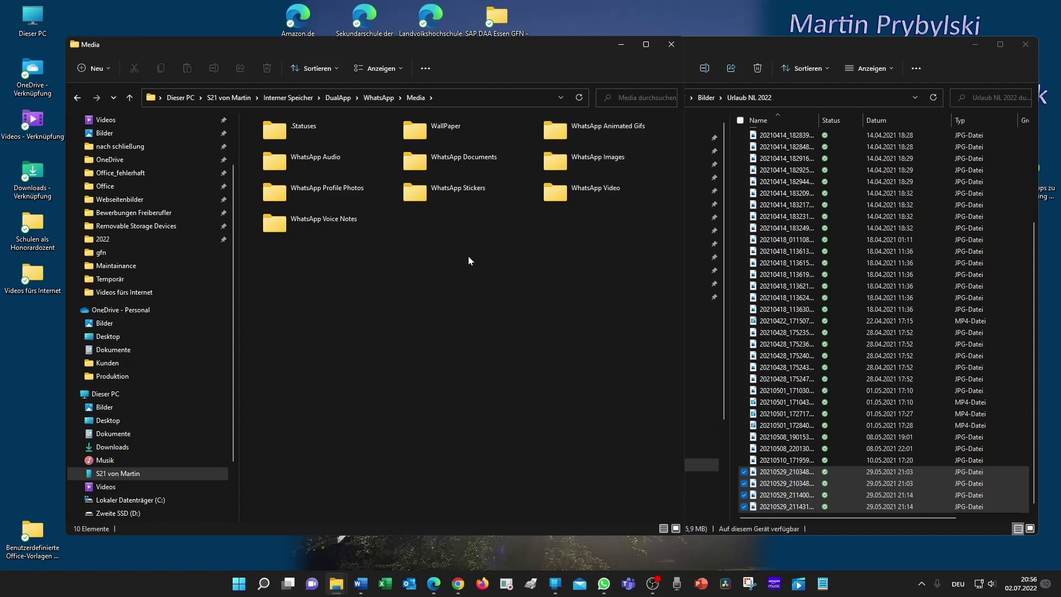
pyautogui.click(556, 196)
pyautogui.doubleClick(556, 195)
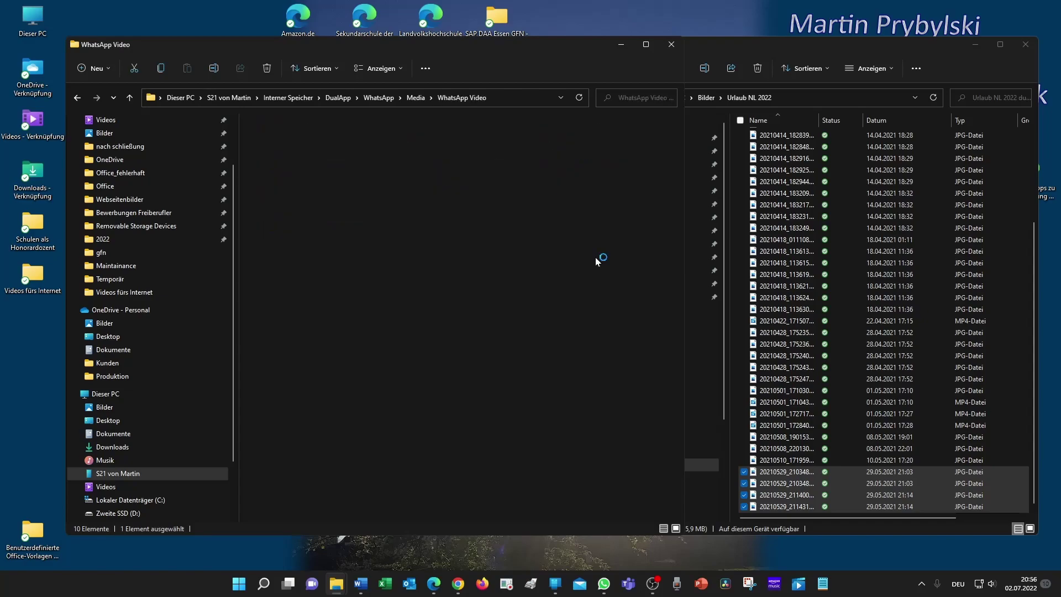
pyautogui.click(664, 528)
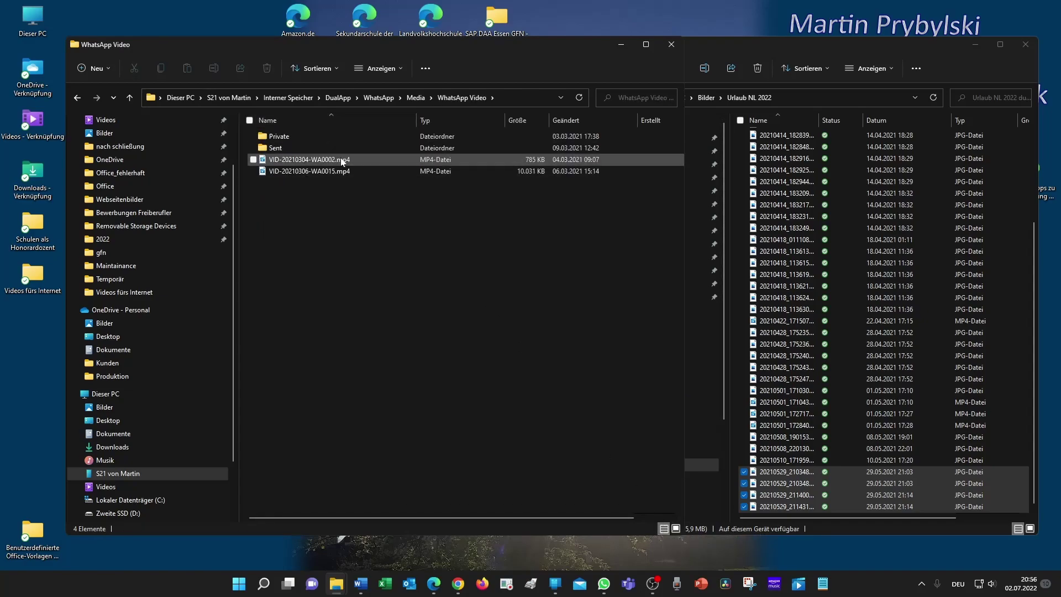
pyautogui.moveTo(319, 172)
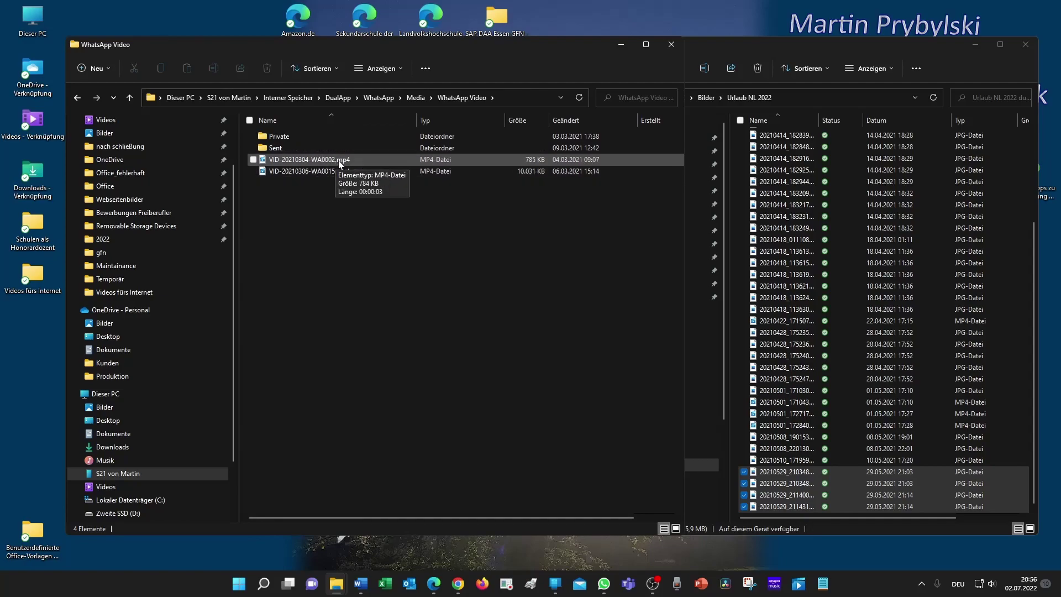
# Examine the Sent and Private subfolders of WhatsApp Video, and return to WhatsApp Video.
pyautogui.doubleClick(285, 148)
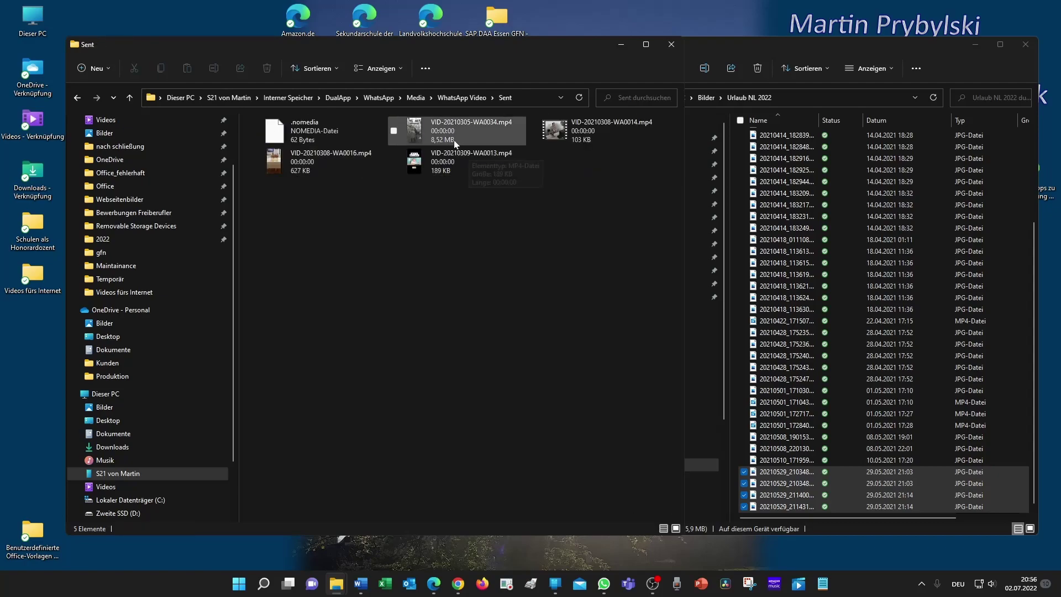
pyautogui.click(441, 97)
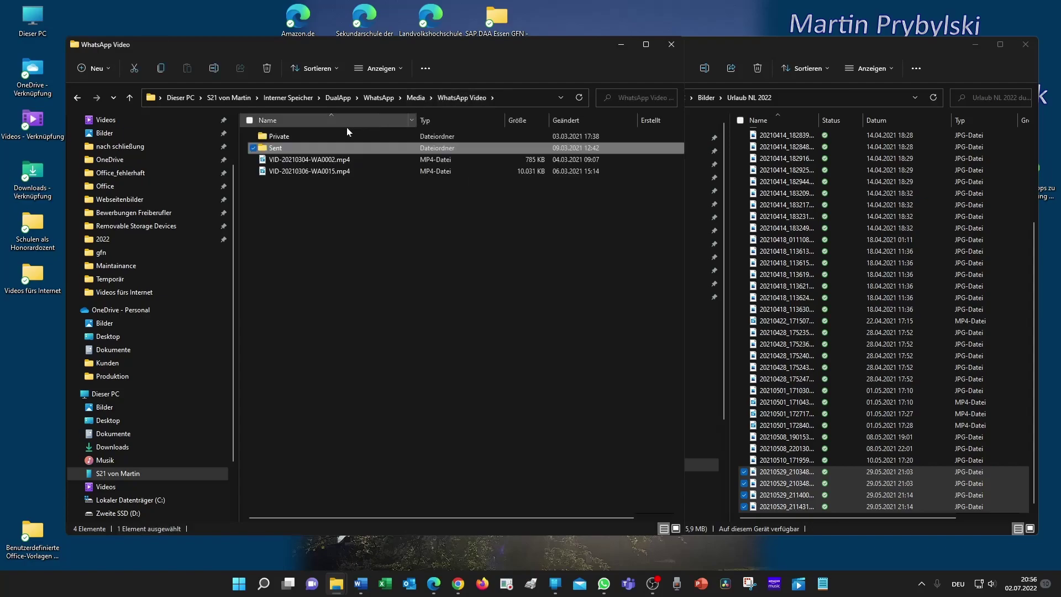
pyautogui.doubleClick(292, 136)
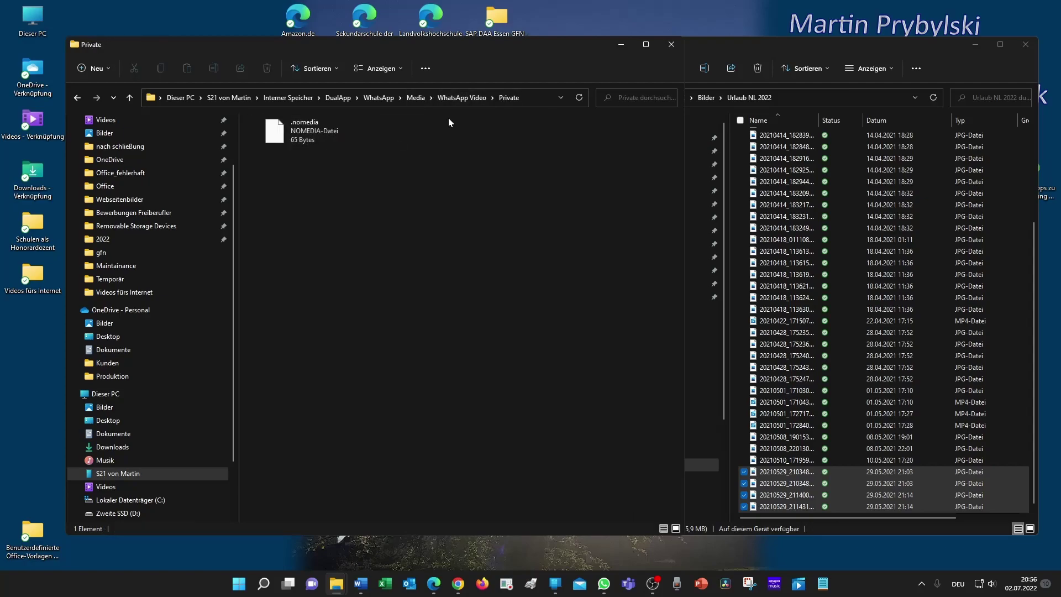
pyautogui.click(459, 98)
# Open the WhatsApp Images folder under Media and show it in details view.
pyautogui.click(417, 98)
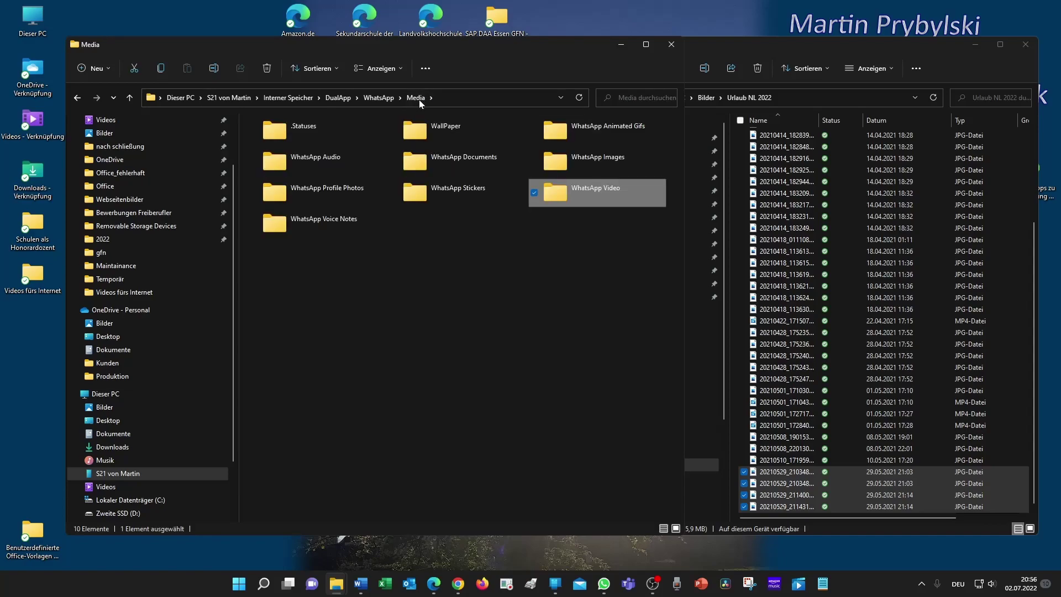
pyautogui.doubleClick(559, 168)
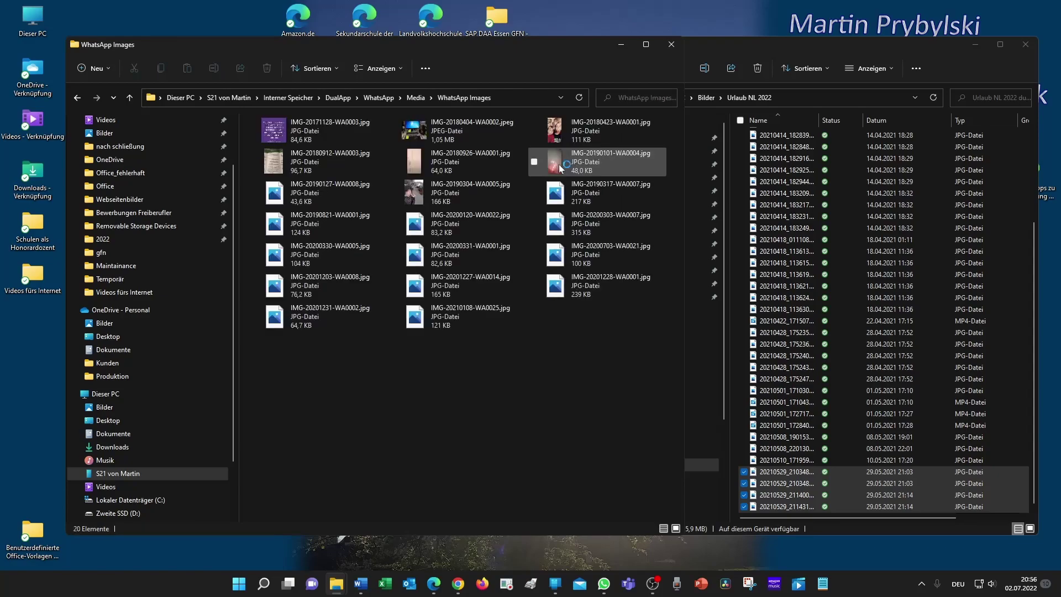
pyautogui.click(665, 529)
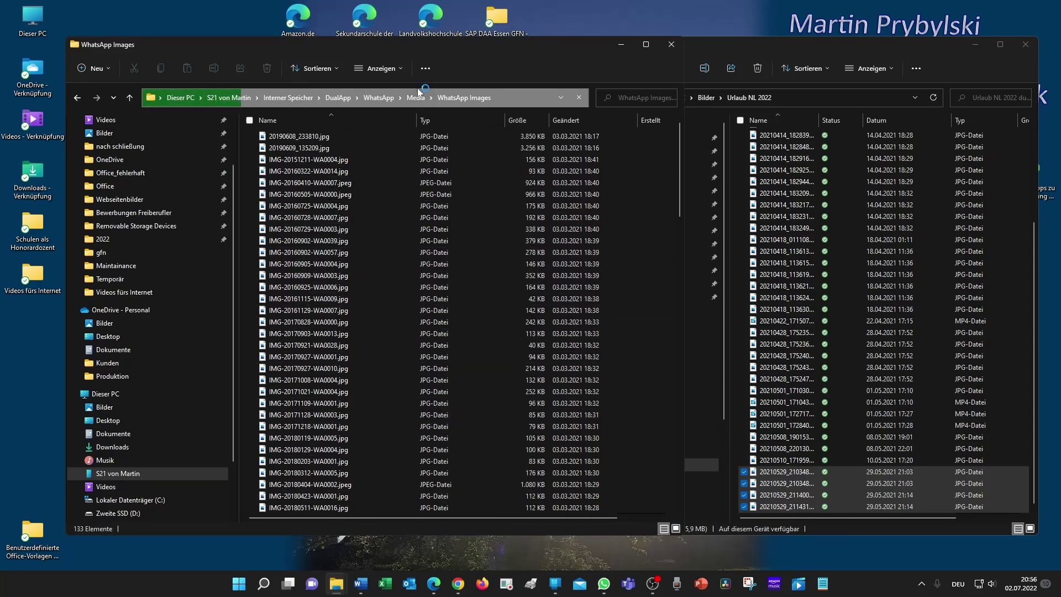
# Create a new folder named Whatsapp in the PC's Bilder folder.
pyautogui.click(701, 98)
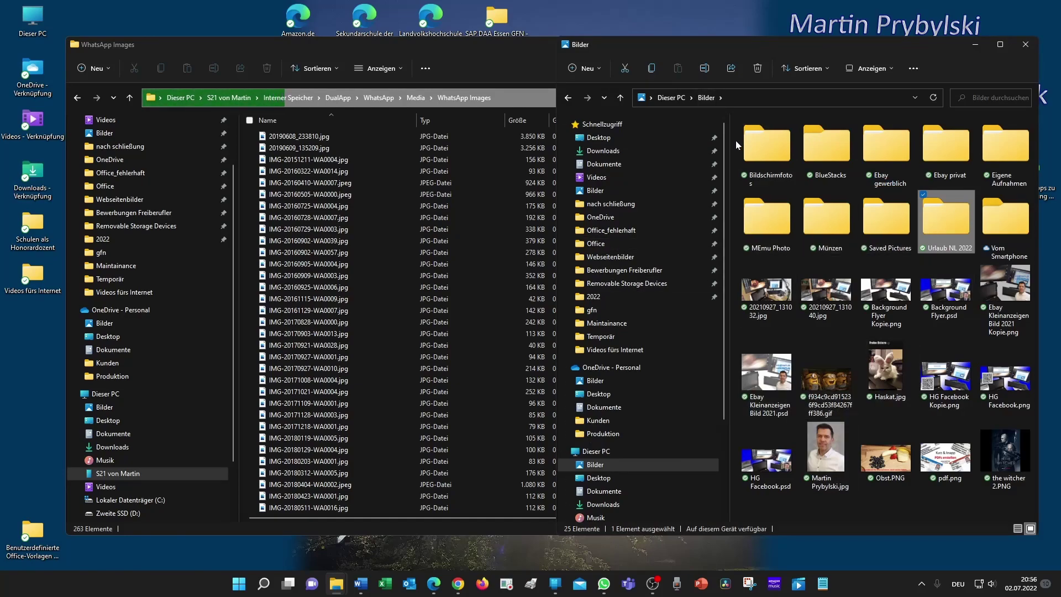
pyautogui.click(585, 70)
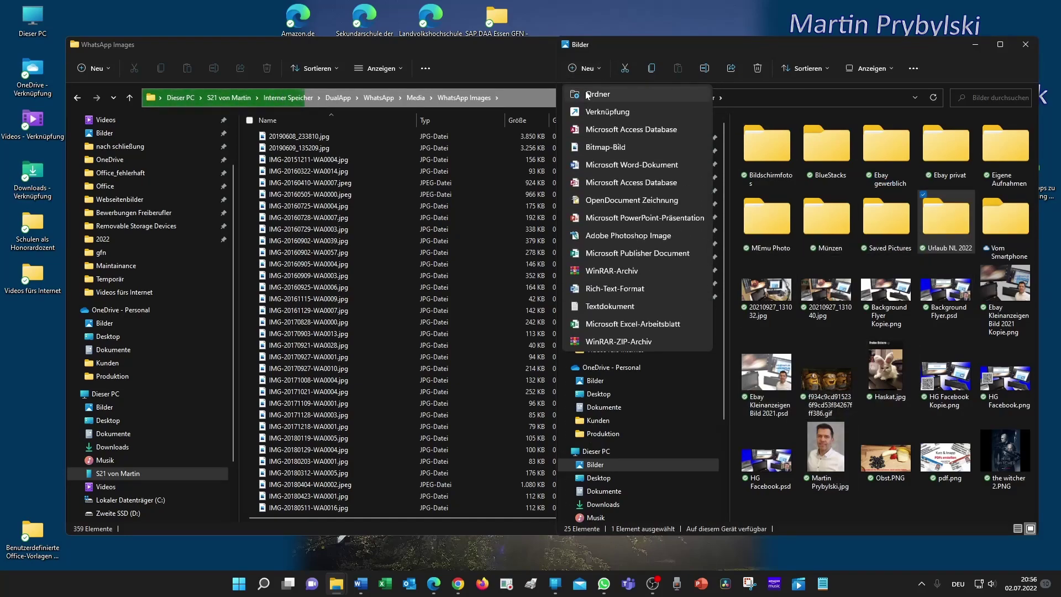
pyautogui.click(586, 95)
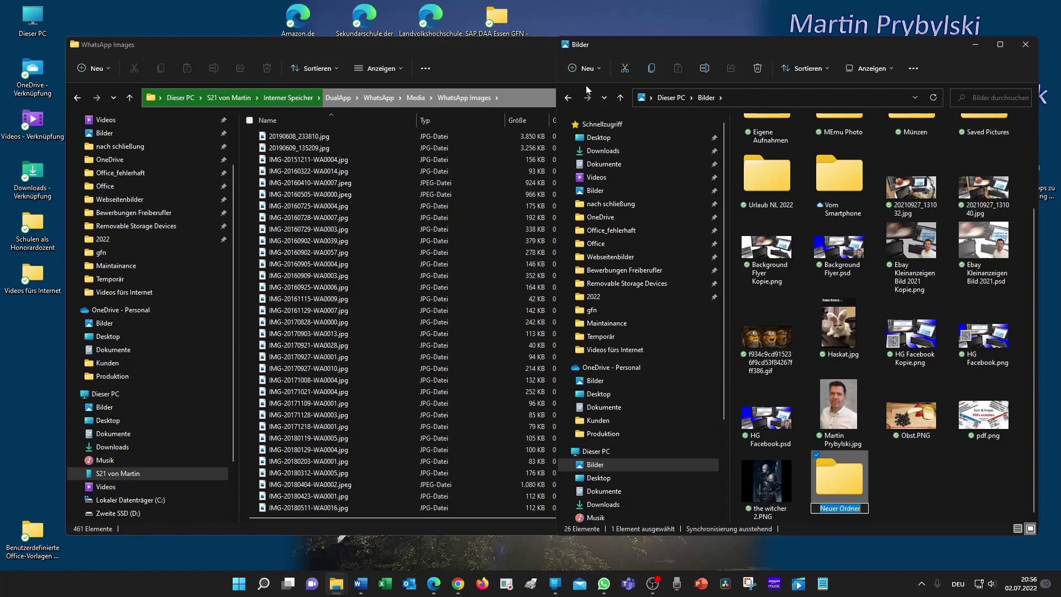
pyautogui.write('Whatsapp')
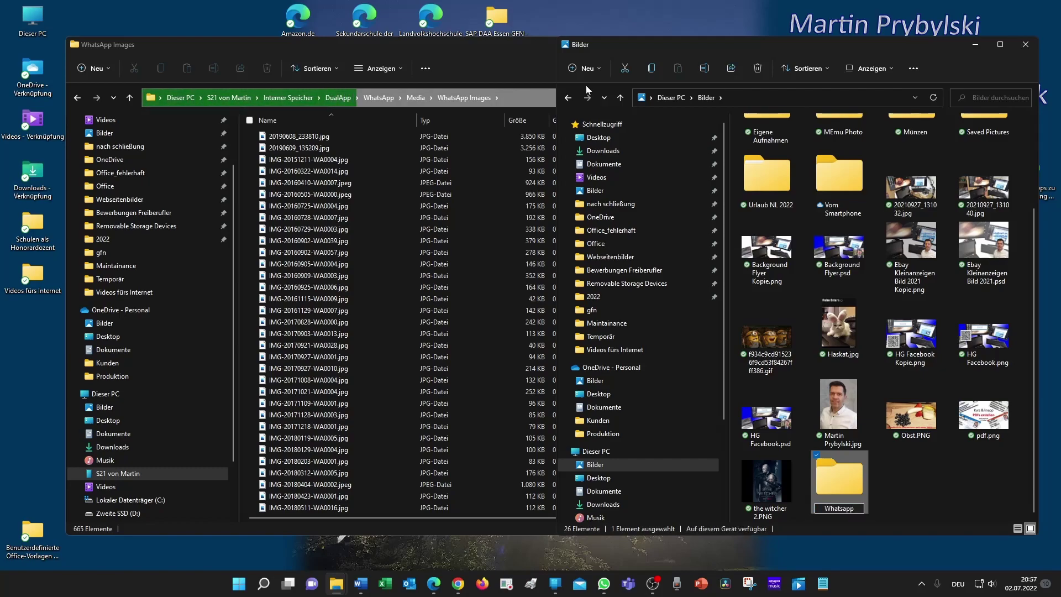
pyautogui.press('Return')
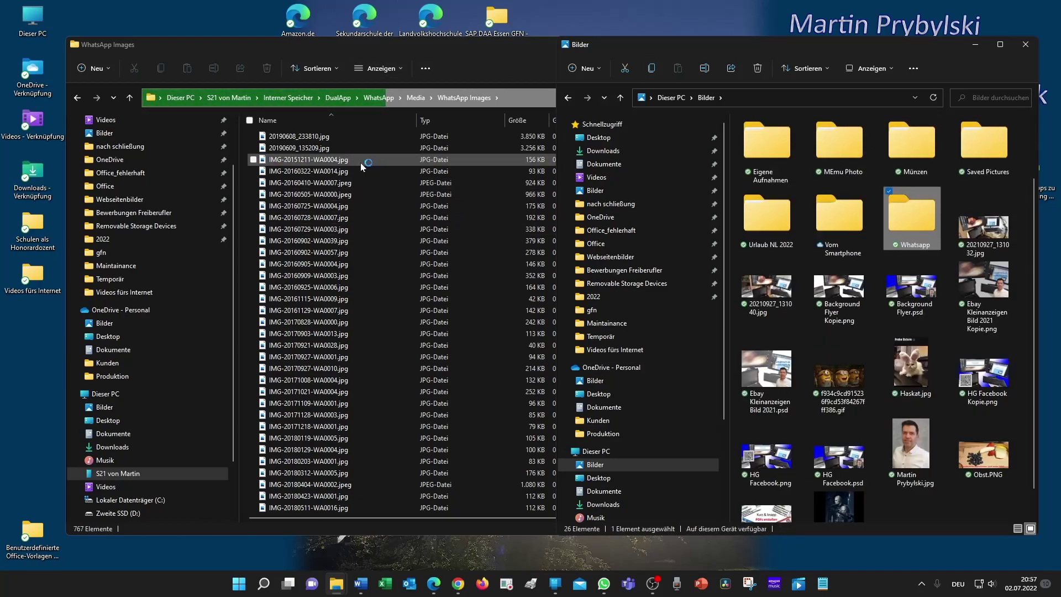
# Copy the phone's WhatsApp images from 20190608_233810.jpg through IMG-20171008-WA0004.jpg into the Whatsapp folder, dismissing the device notice and stopping the folder loading.
pyautogui.click(301, 135)
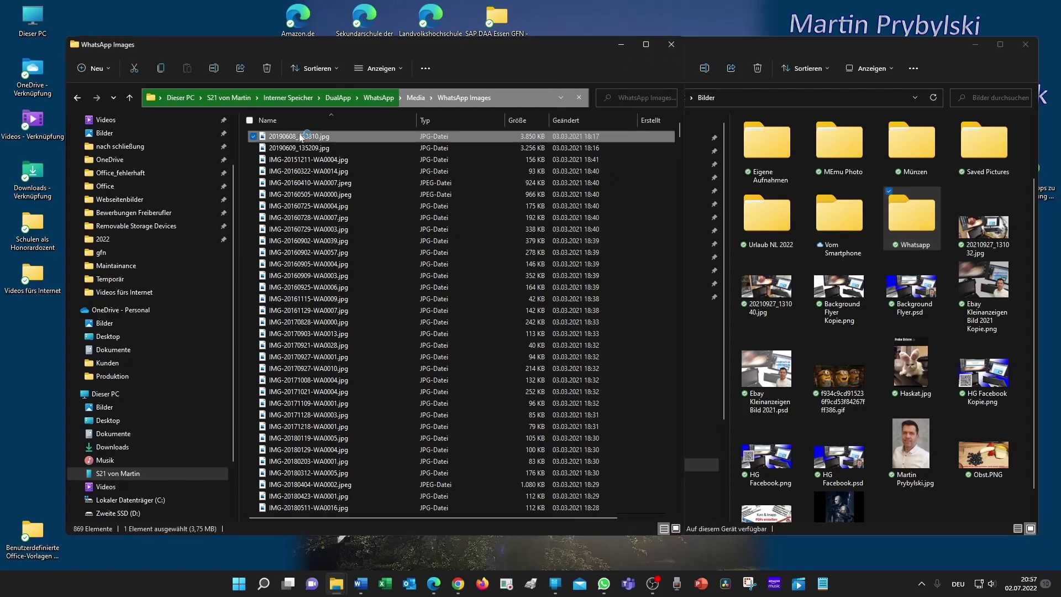
pyautogui.keyDown('shift'); pyautogui.click(315, 380); pyautogui.keyUp('shift')
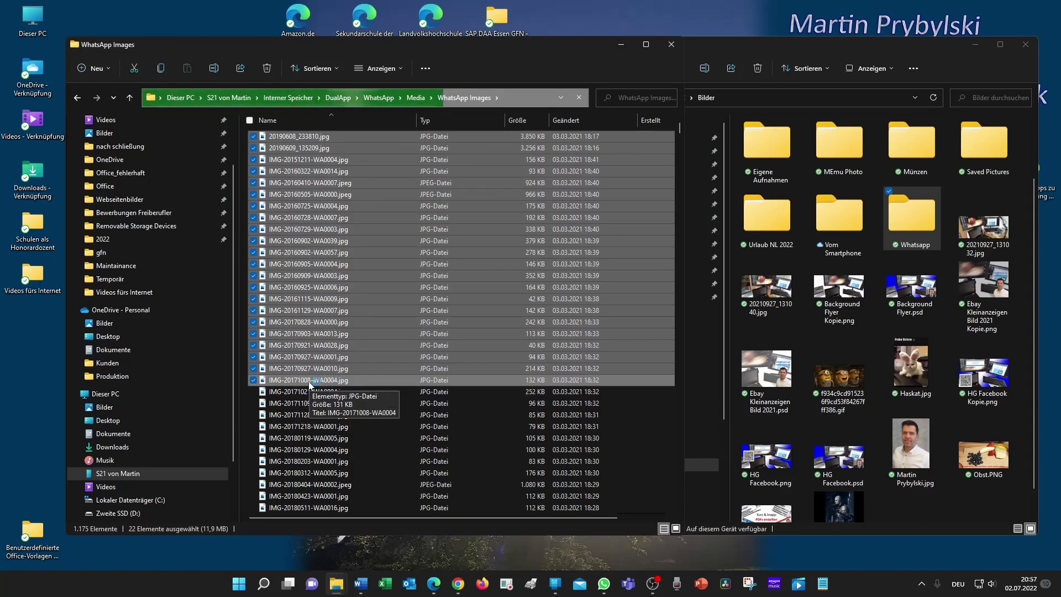
pyautogui.moveTo(309, 385); pyautogui.dragTo(906, 209)
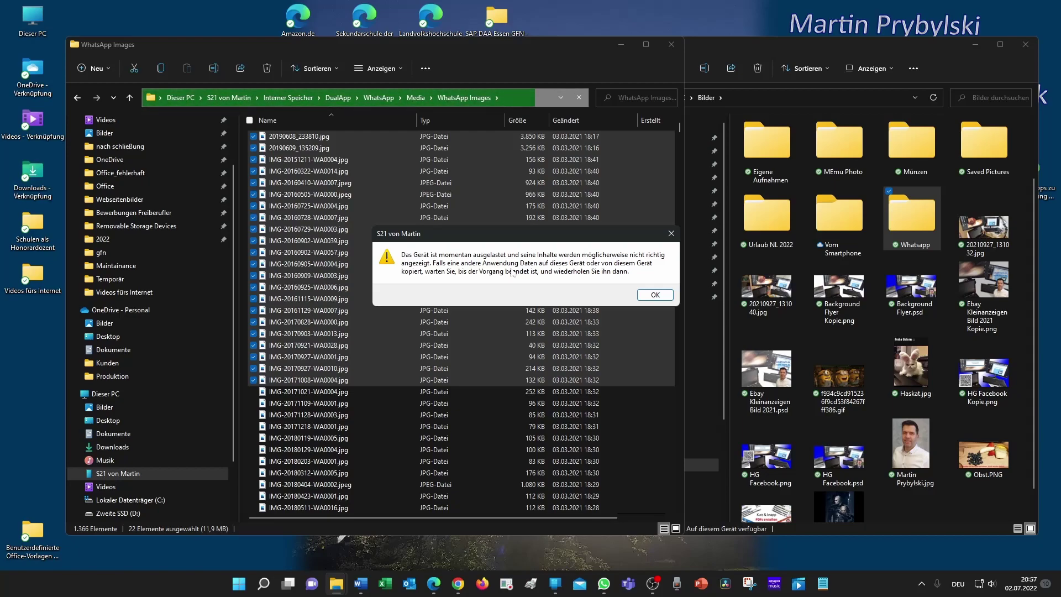
pyautogui.click(641, 293)
pyautogui.click(579, 104)
# Check the copied images in the PC's Whatsapp folder in details view, return to Bilder, and select 20190610_001207.jpg in the phone's WhatsApp Images.
pyautogui.doubleClick(927, 221)
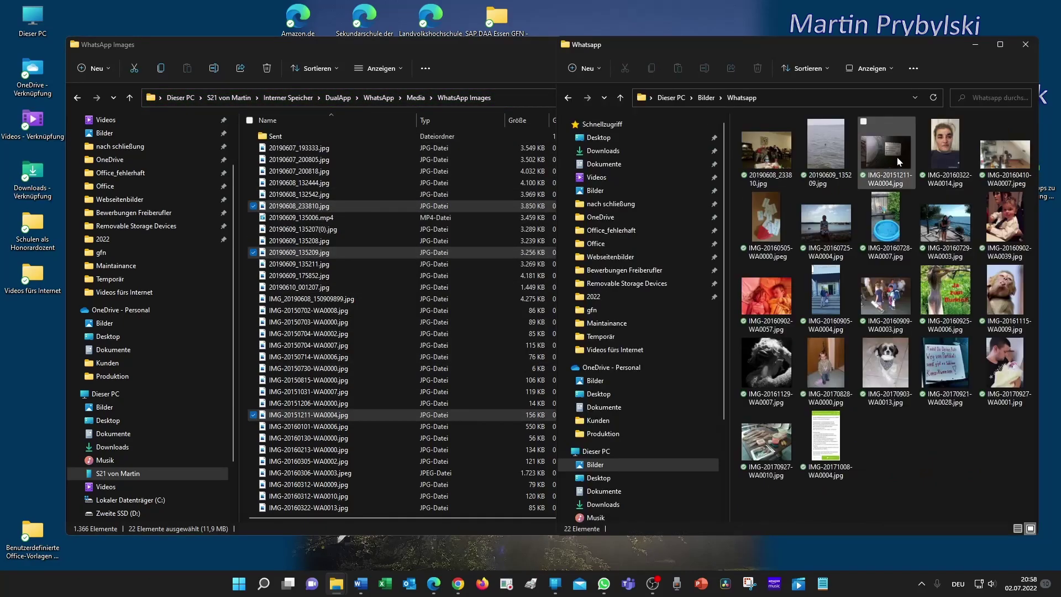
pyautogui.click(1017, 528)
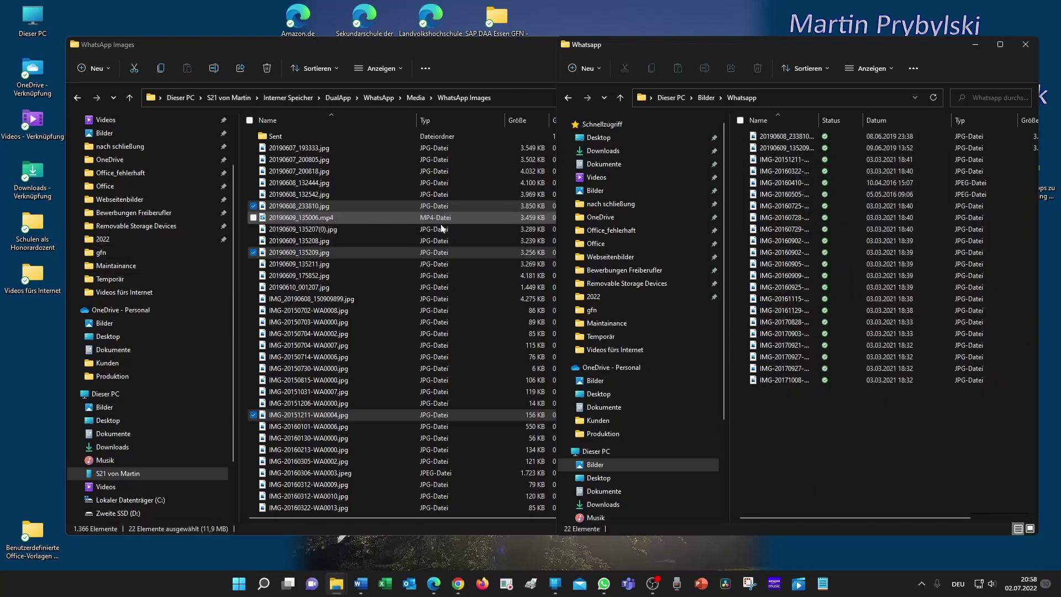
pyautogui.click(706, 98)
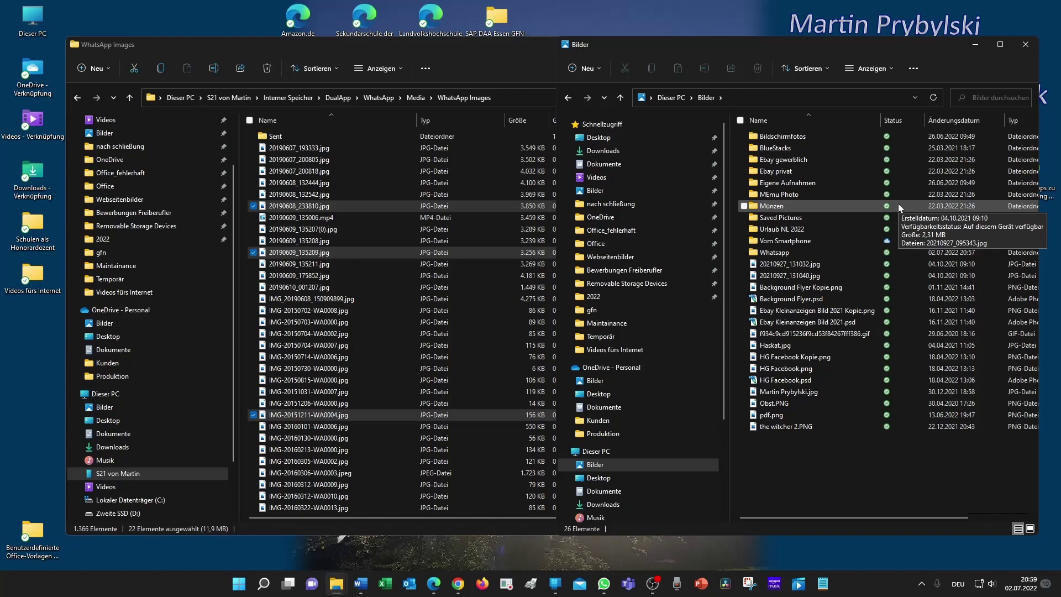
pyautogui.click(331, 287)
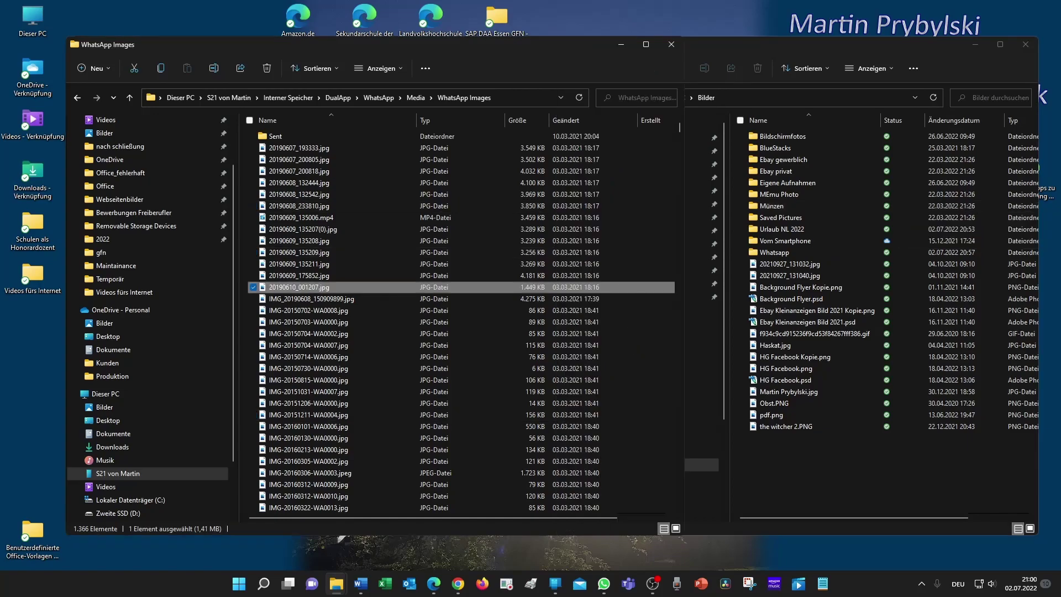